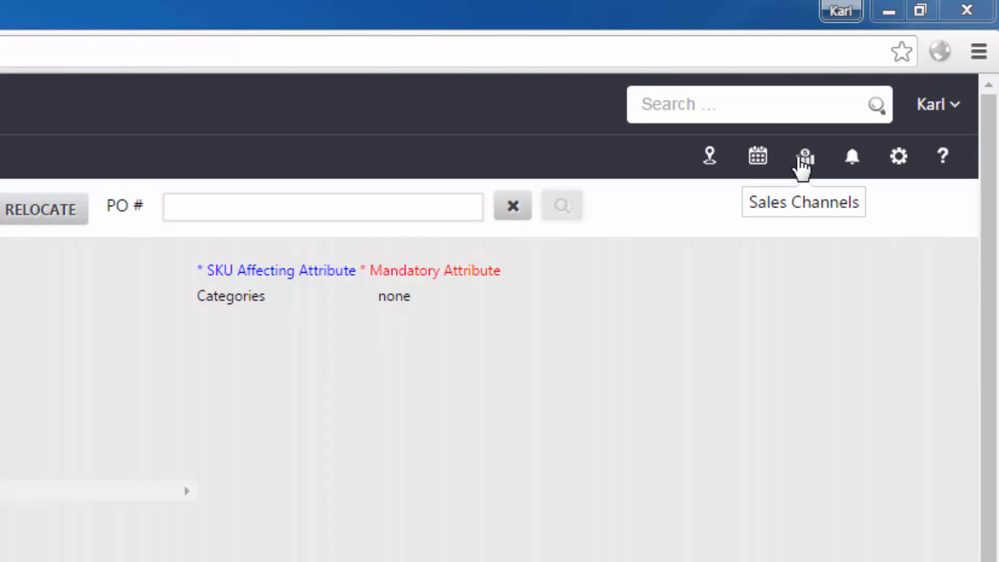
- Open the Inventory Exports feeds in Sales Channels
click(801, 158)
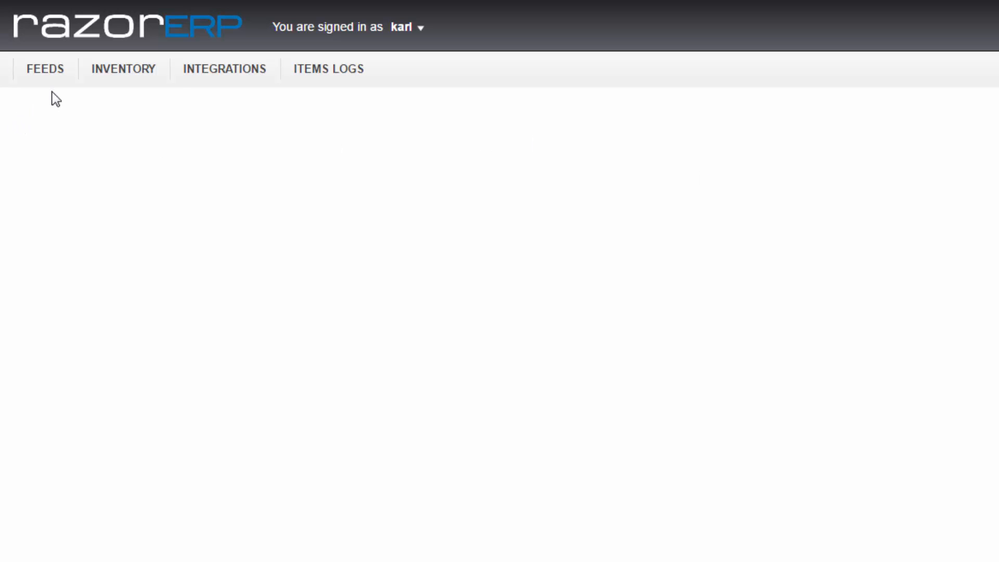
click(45, 75)
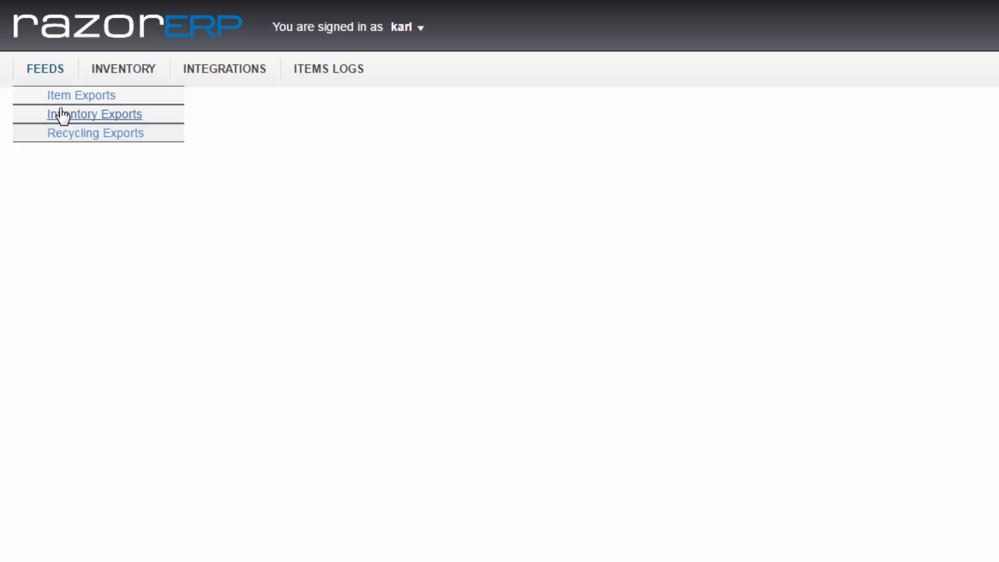
click(142, 115)
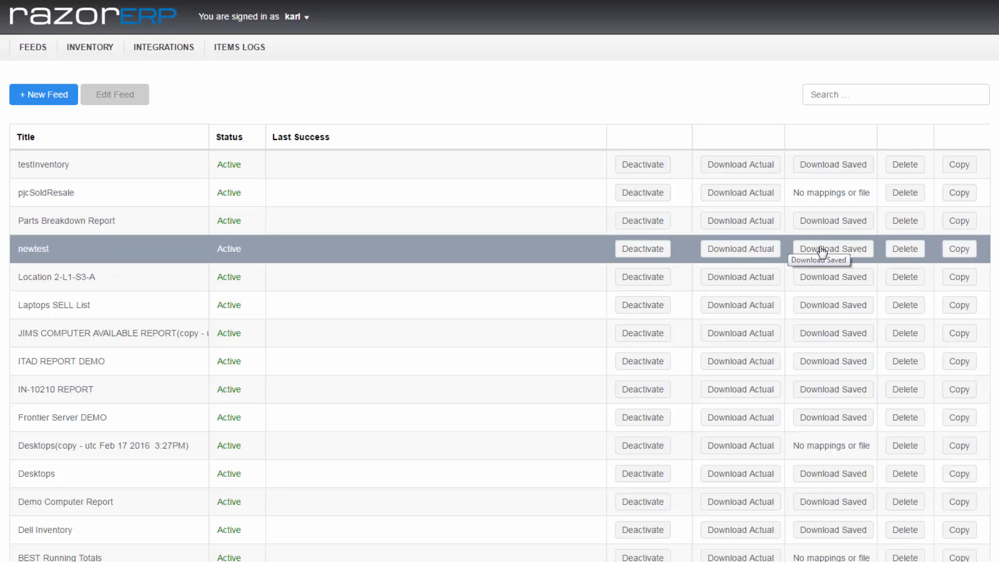
- Create a new inventory feed named "Demo feed" and continue to its mappings
click(43, 99)
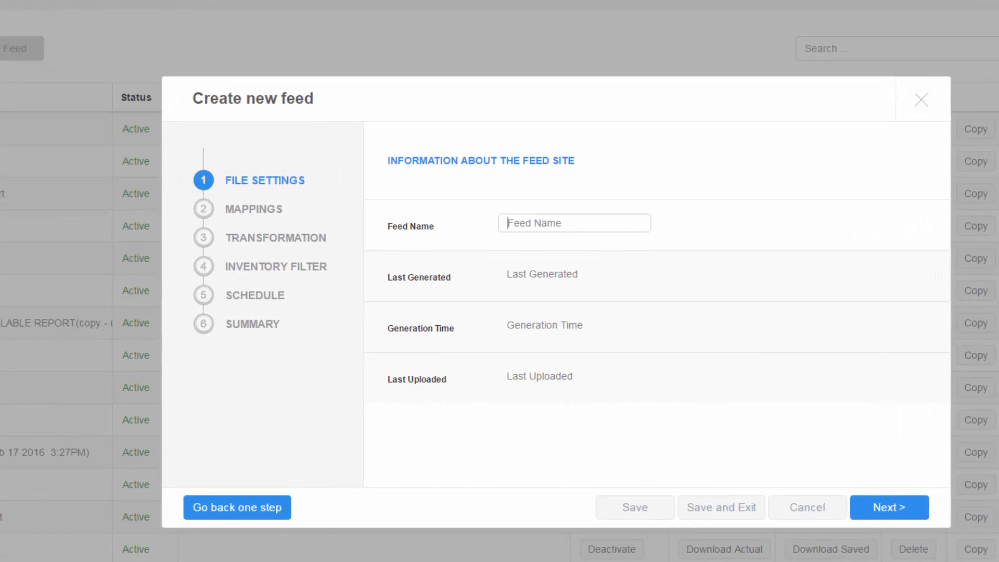
text(Demo feed)
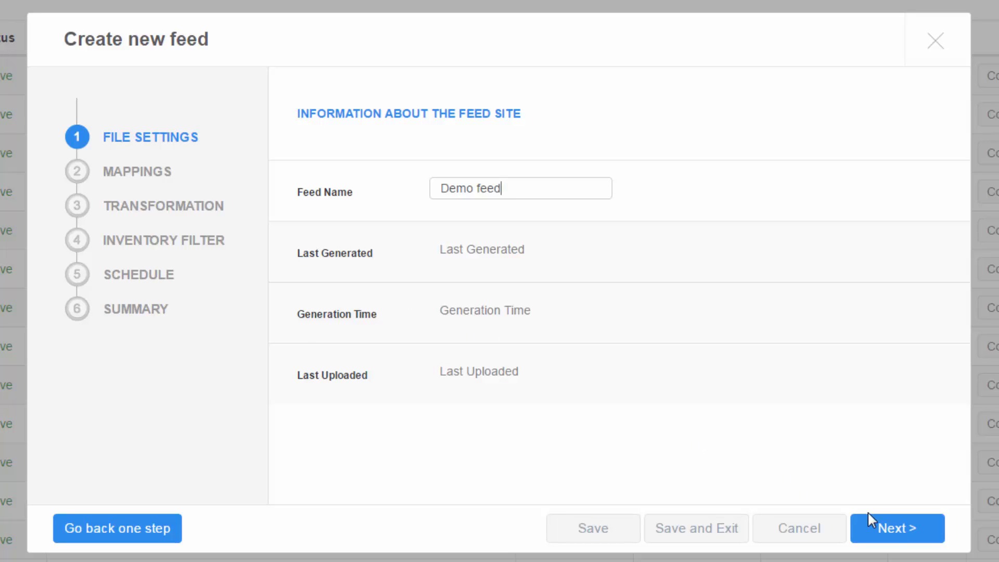
click(887, 527)
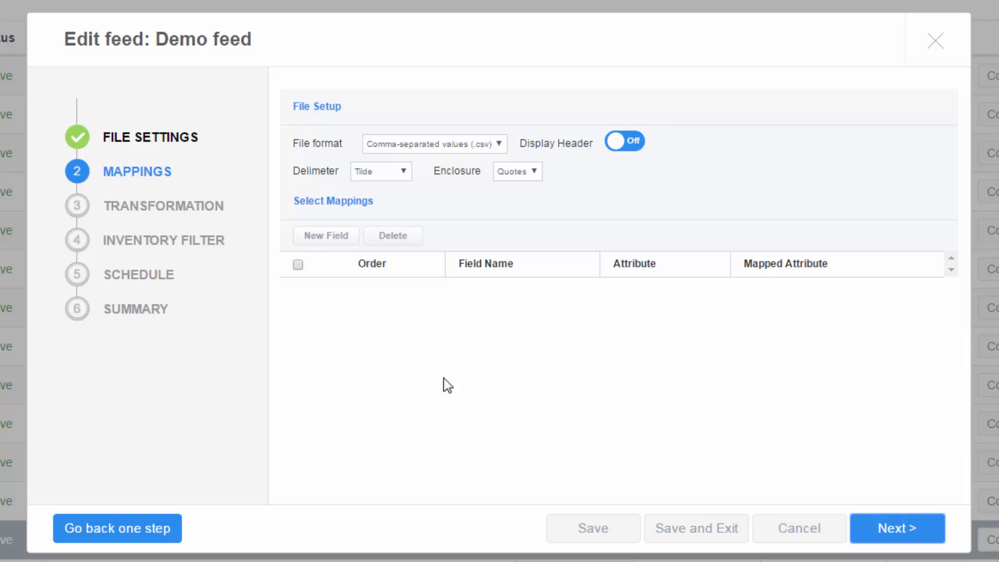
- Set the feed's file format to MS Excel 2007 (.xlsx) and add three blank mapping fields
click(442, 146)
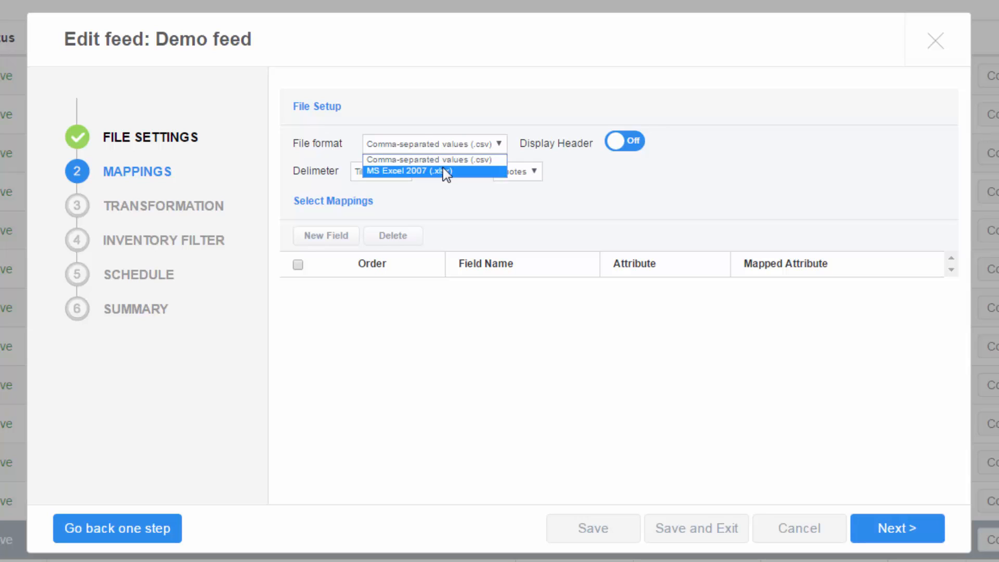
click(442, 167)
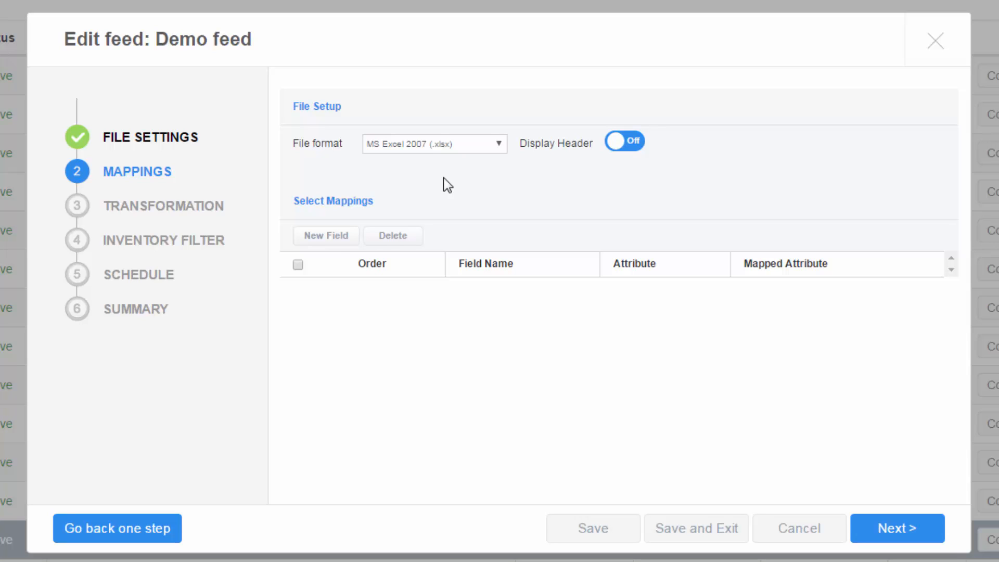
click(335, 238)
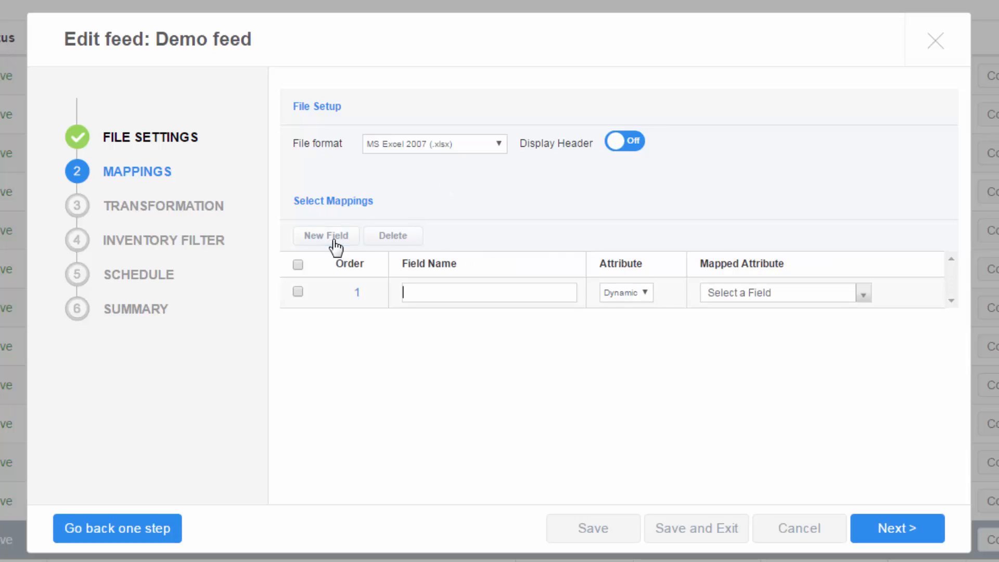
click(334, 238)
click(334, 238)
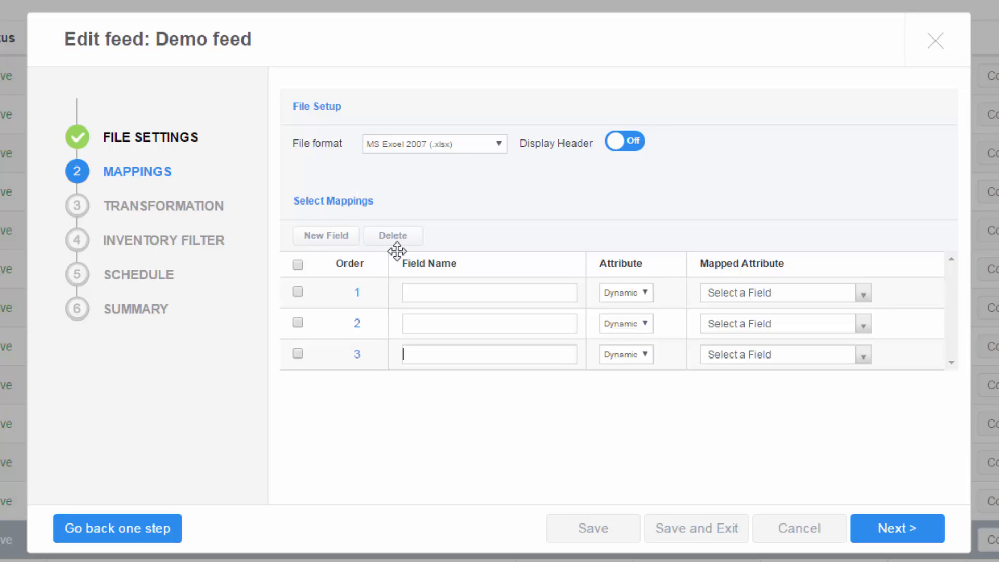
- Map the first field to the Model Number attribute and name it "Model"
click(412, 292)
text(Make)
click(819, 291)
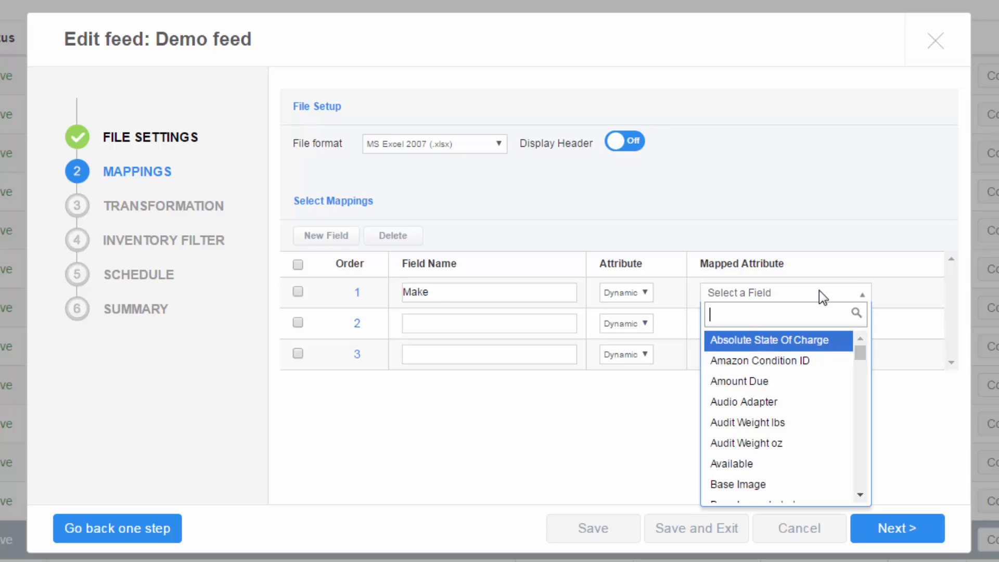
text(model)
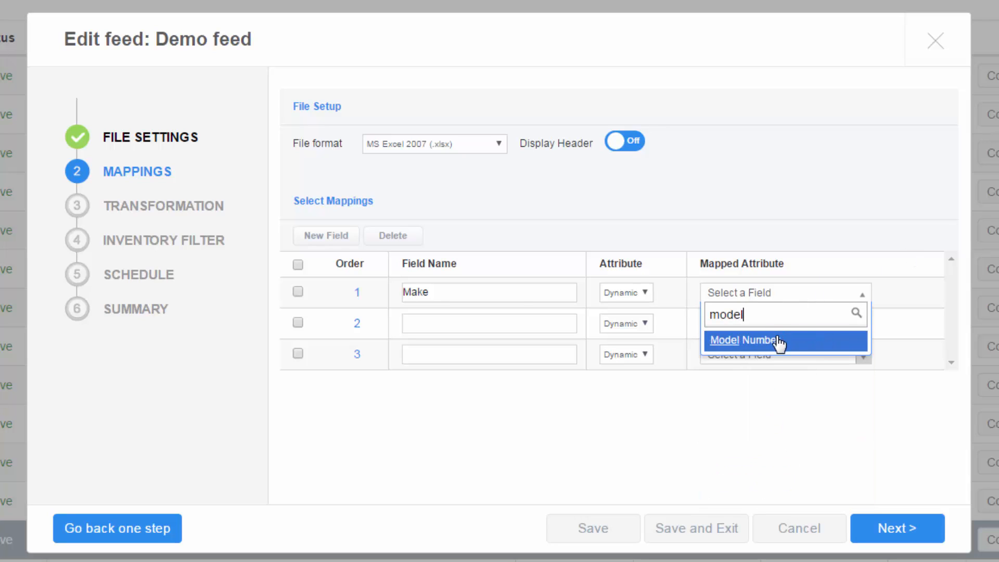
click(779, 343)
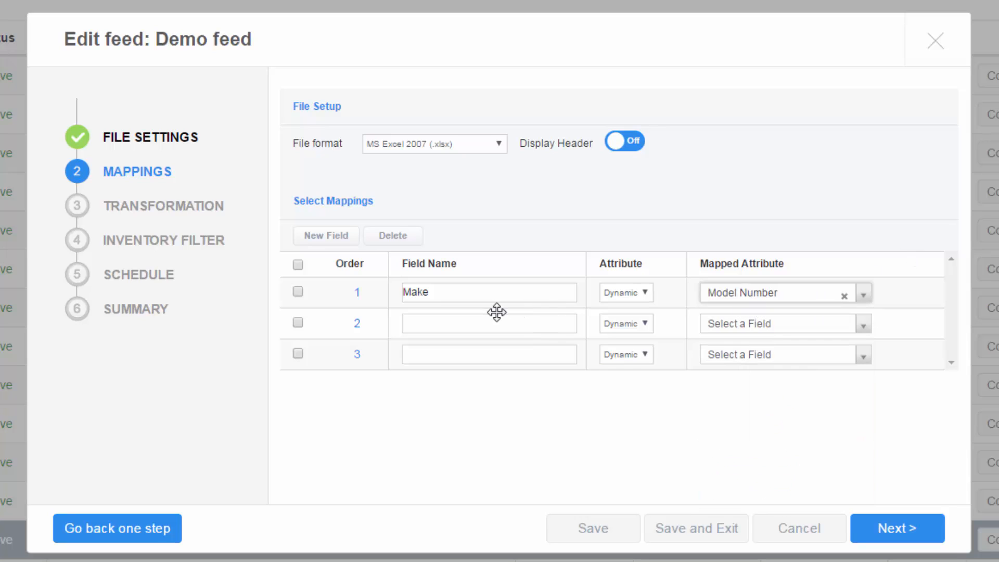
drag(499, 292, 357, 268)
text(Model)
- Name the second field "Manufacturer" and map it to the Manufacturer attribute
click(430, 323)
text(Man)
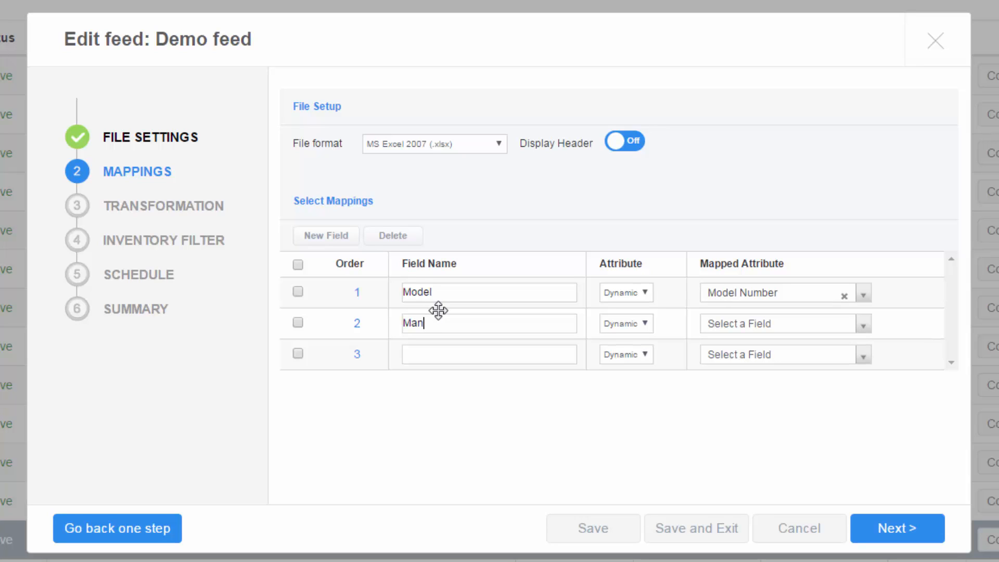
text(ufacture)
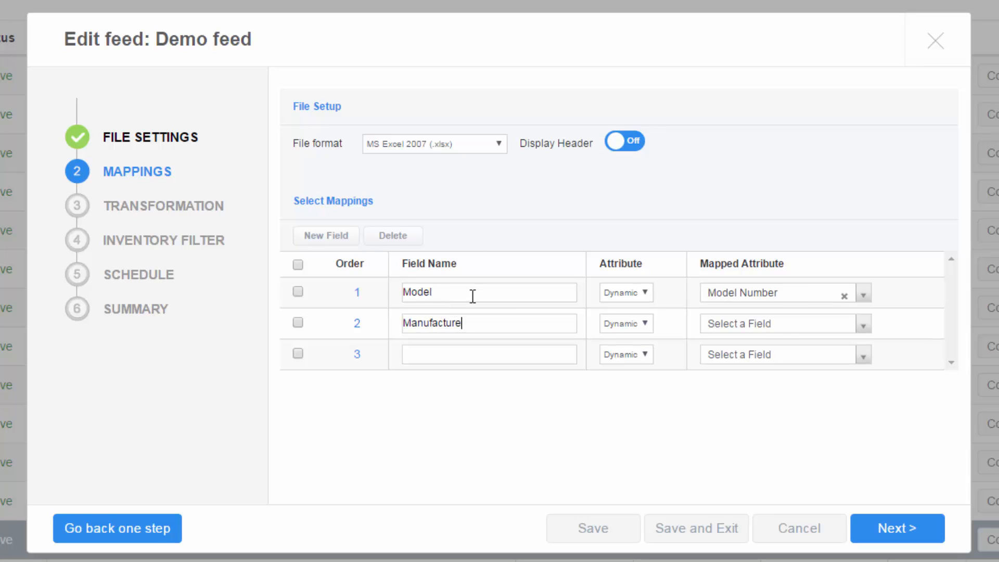
click(775, 324)
text(manu)
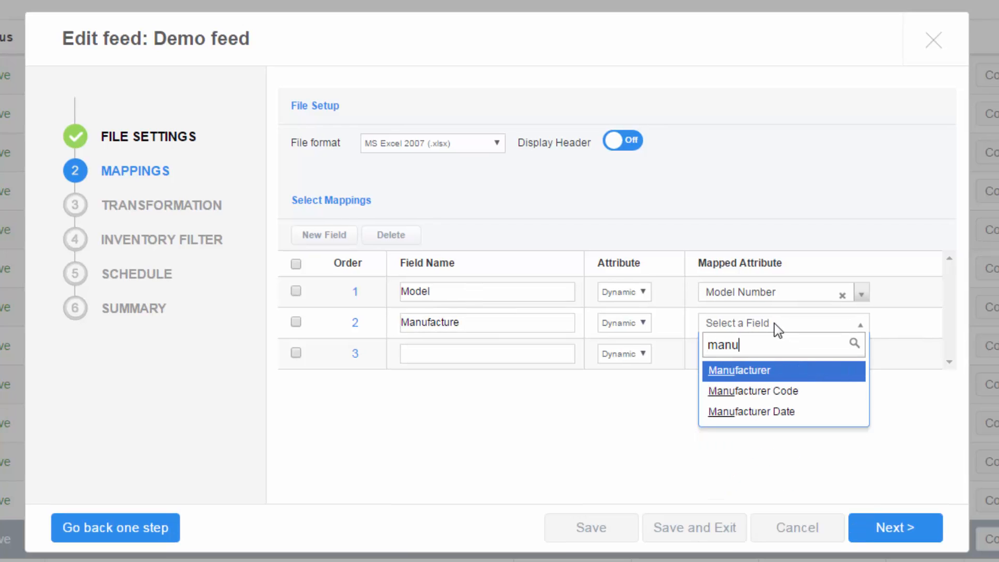
click(765, 371)
click(551, 321)
text(r)
- Name the third field "Serial number" and map it to the Serial attribute
click(506, 355)
text(Serial)
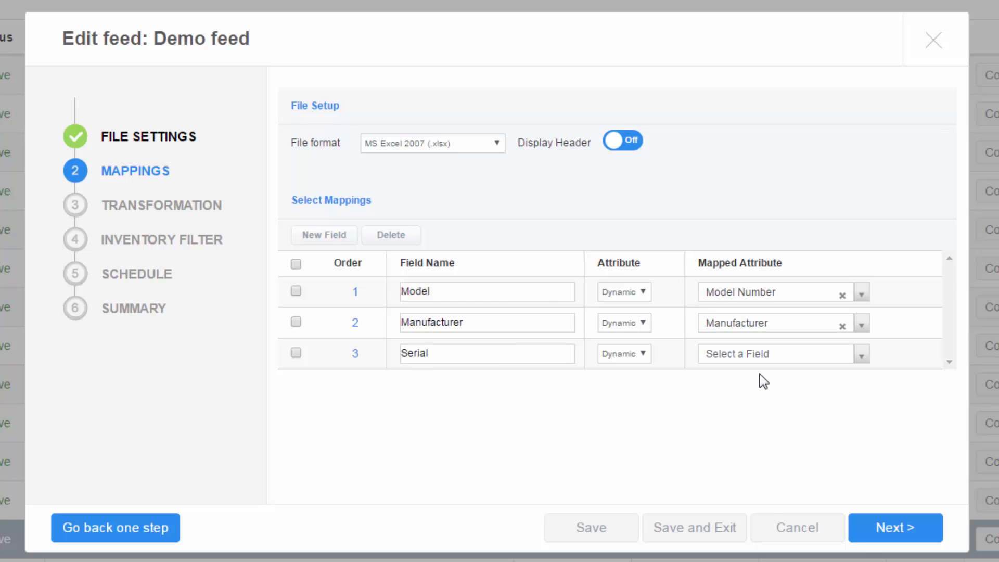
click(778, 353)
text(ser)
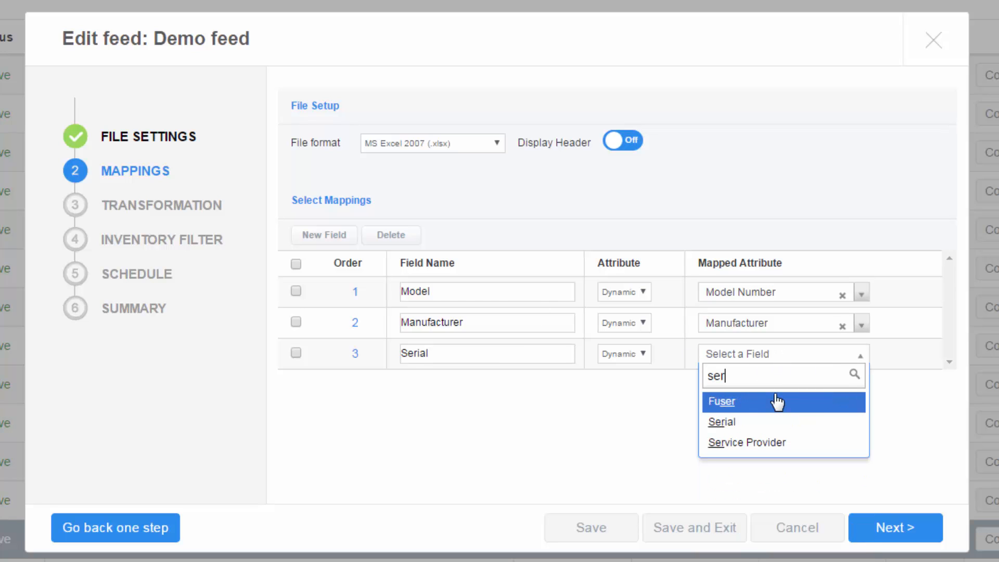
click(743, 422)
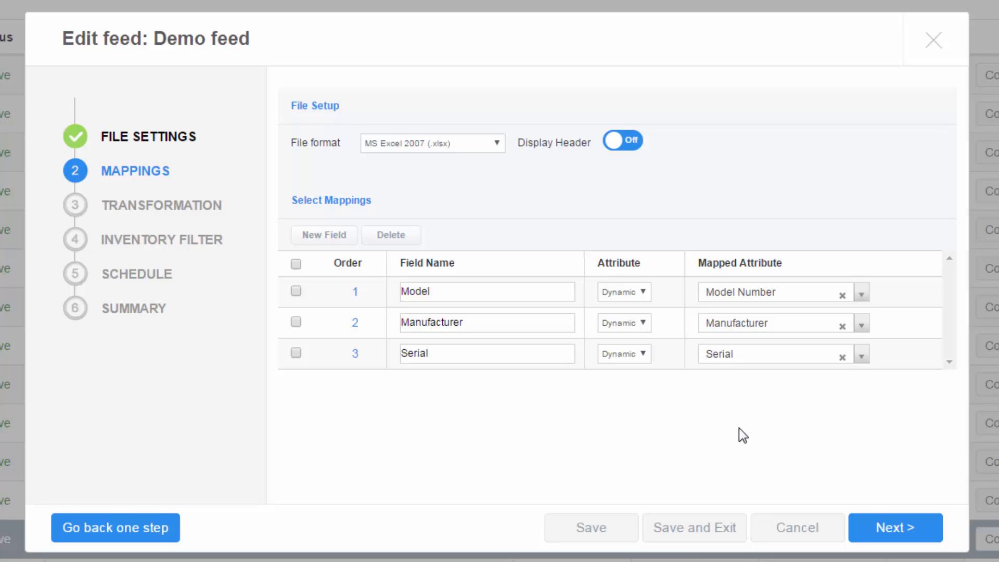
click(505, 353)
text(number)
- Retype the second field's name as "Manufacturer" and check the attribute type options of the Serial number field
drag(475, 319, 422, 323)
key(BackSpace)
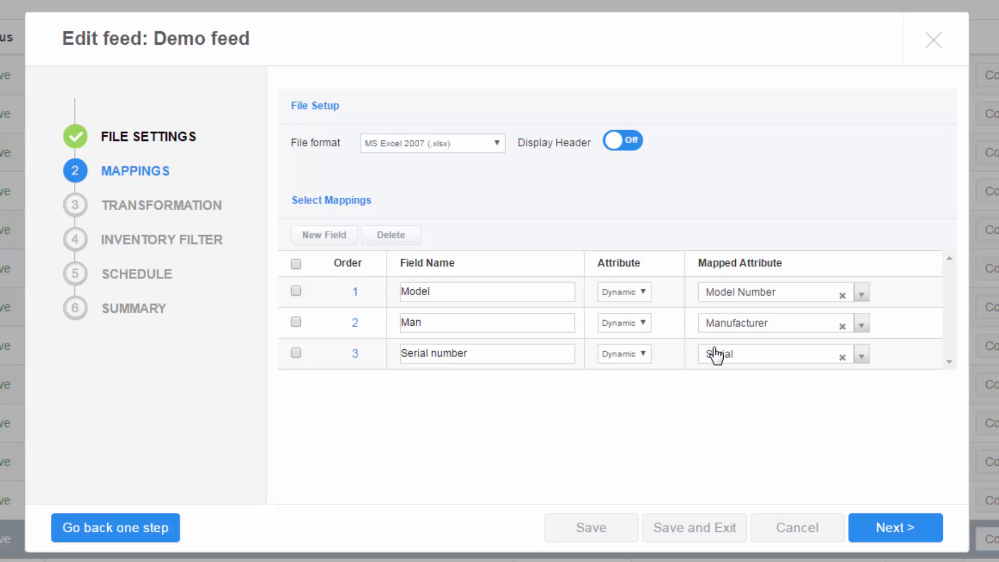
text(ufacturer)
click(643, 356)
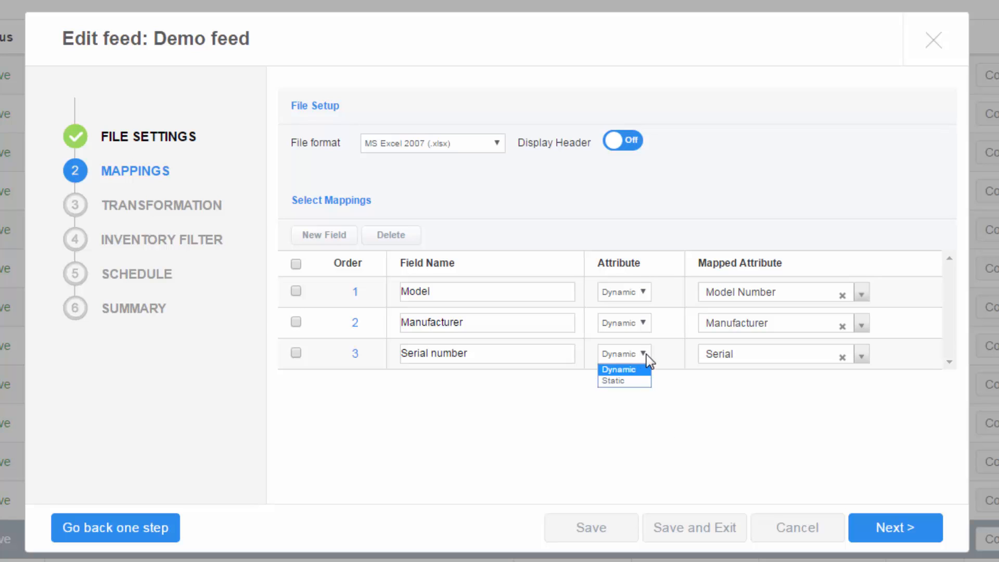
click(771, 442)
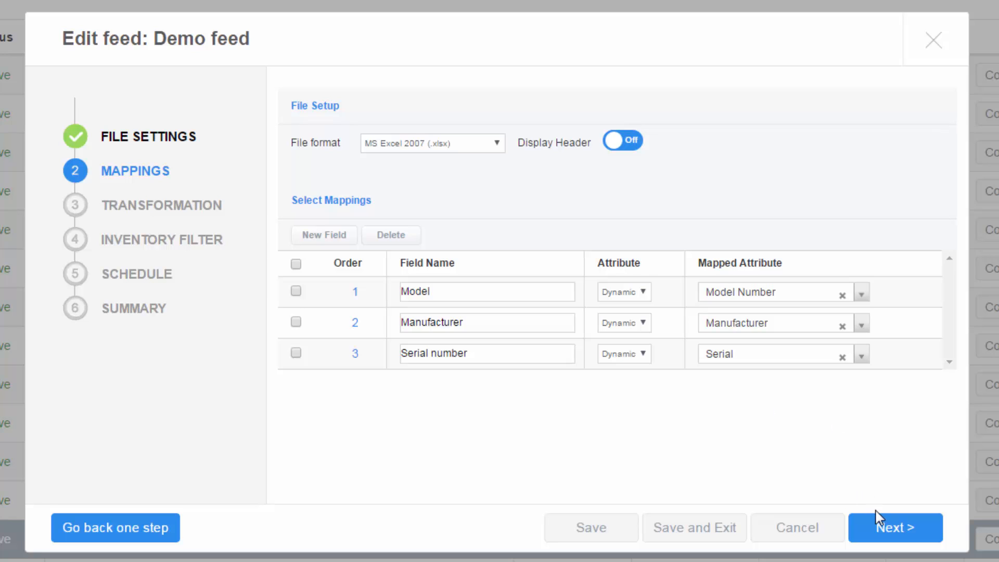
- Proceed from the mappings as far as the inventory filter stage and return to the transformation stage
click(879, 527)
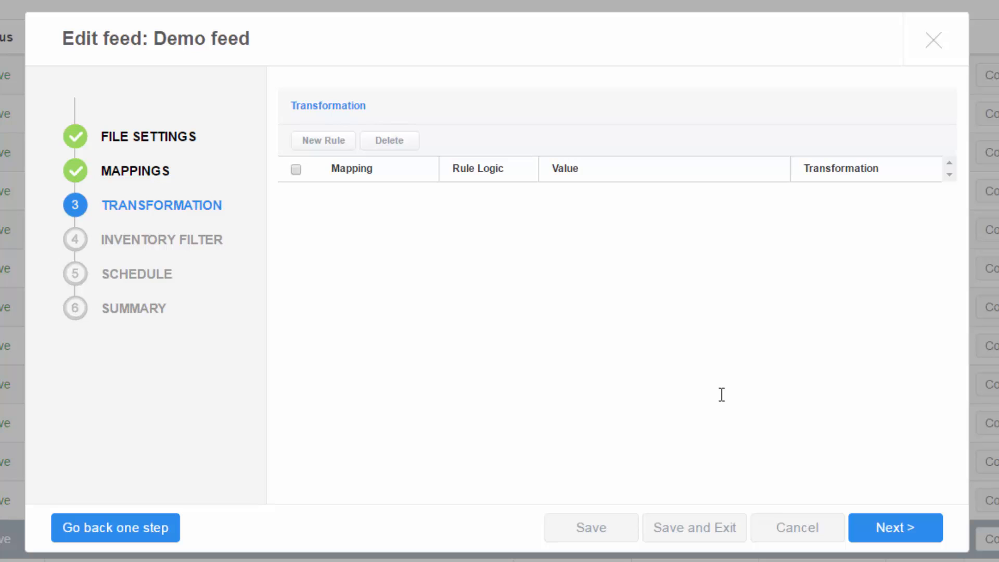
click(866, 527)
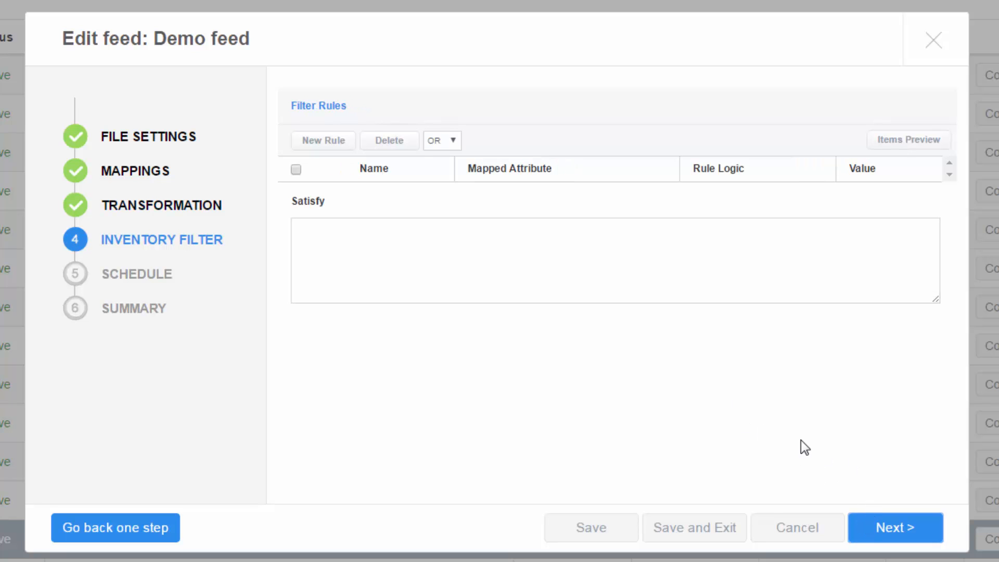
click(142, 528)
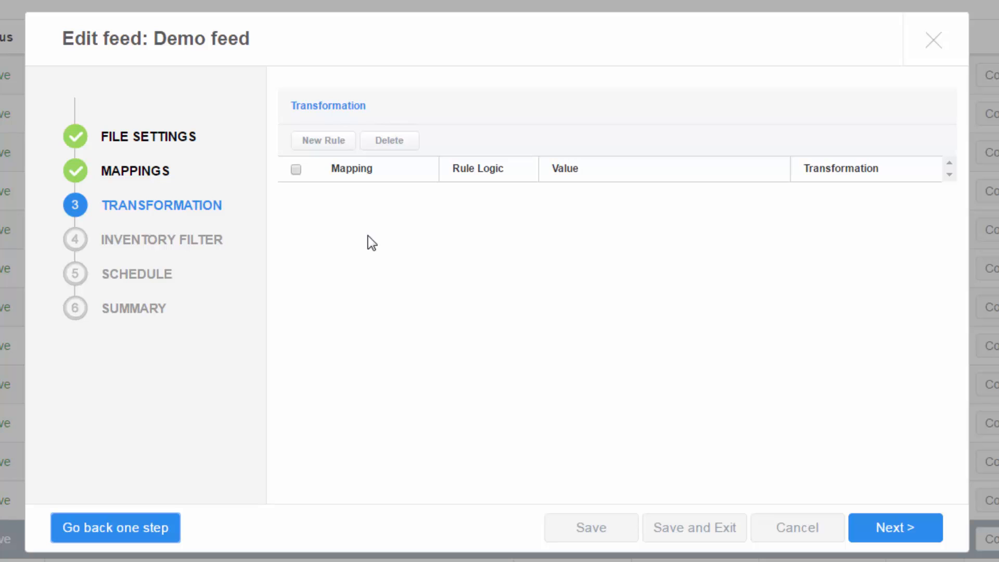
- Add a transformation rule that changes the Manufacturer value to "Dell" when it equals "dell"
click(318, 141)
click(413, 198)
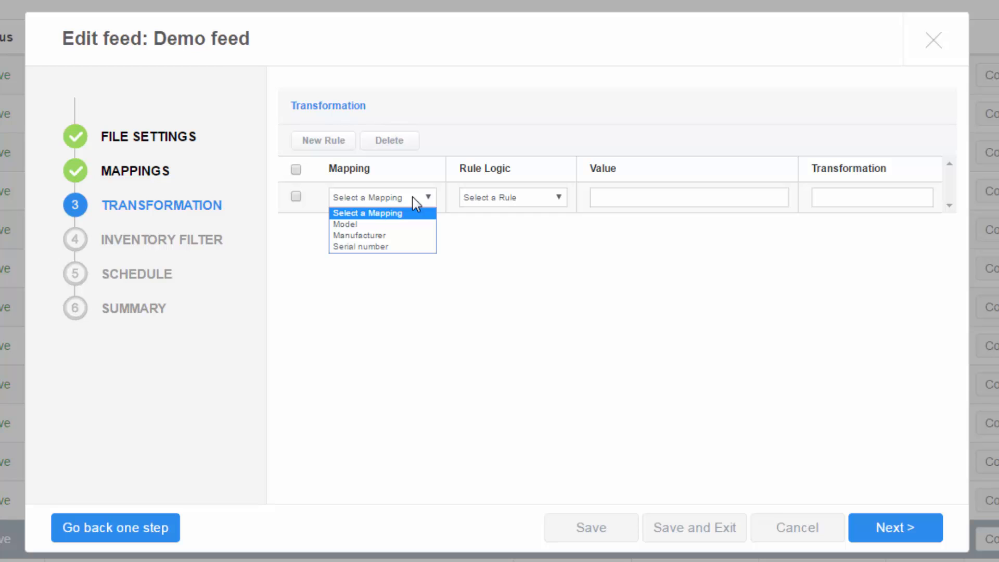
click(407, 235)
click(526, 198)
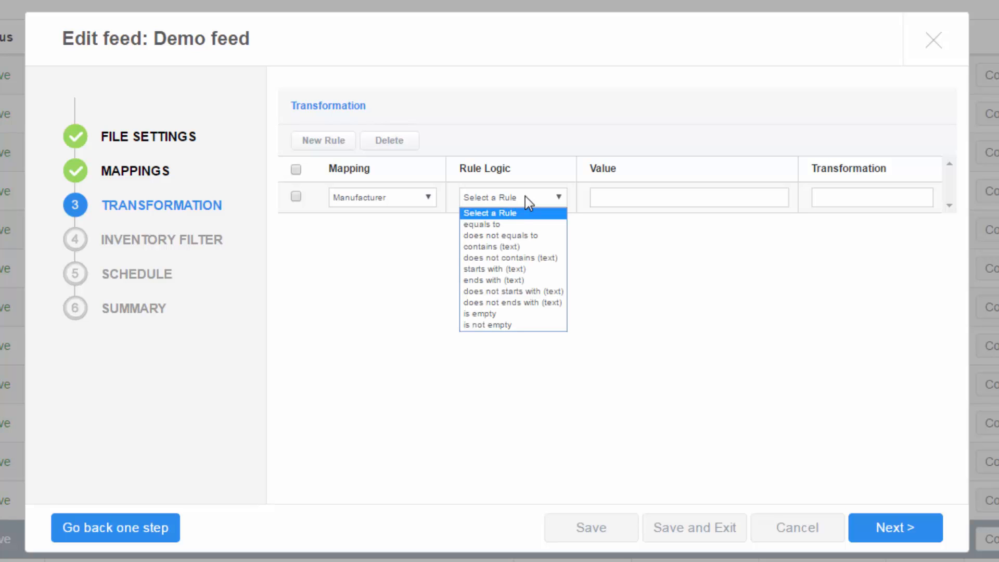
click(545, 224)
click(601, 194)
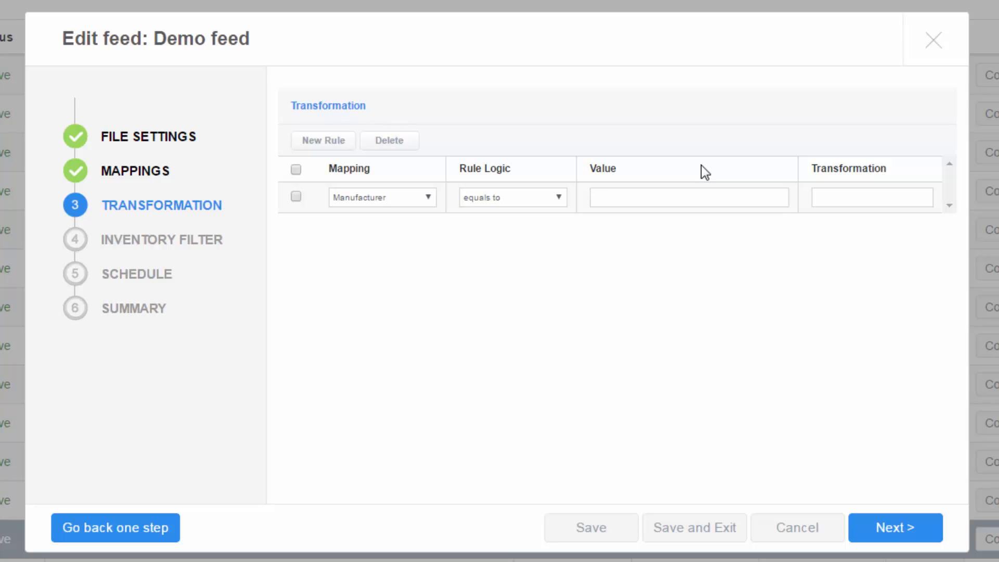
text(dell)
click(858, 201)
text(Dekk)
key(BackSpace)
key(BackSpace)
text(ll)
- Add a second transformation rule that changes the Manufacturer value to "Dell" when it equals "Dell inc"
click(330, 140)
click(391, 231)
click(384, 262)
click(518, 228)
click(507, 256)
click(631, 227)
text(Dell inc)
key(Tab)
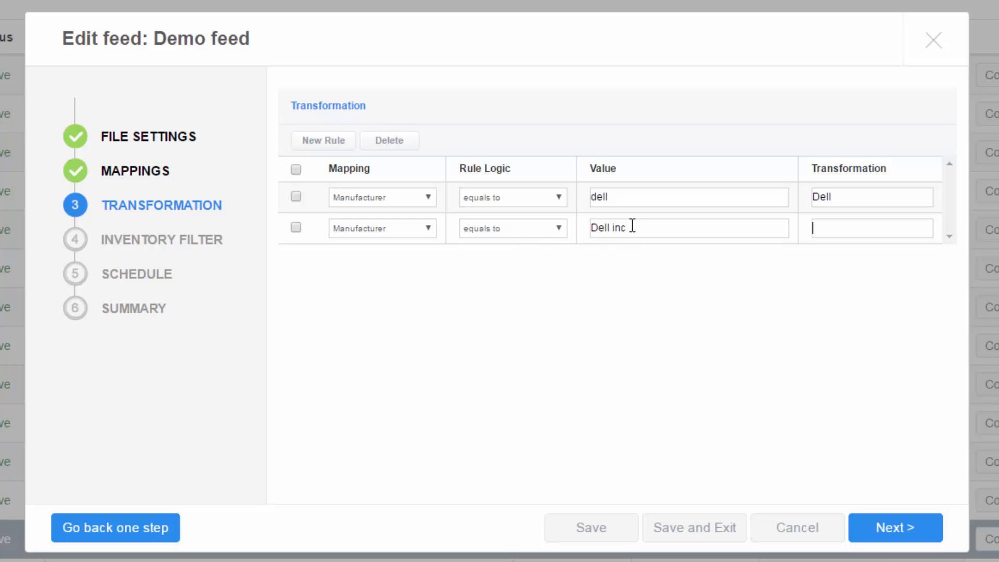
text(Dell)
- Review the rule logic options of the second transformation rule and continue to the inventory filter stage
click(543, 232)
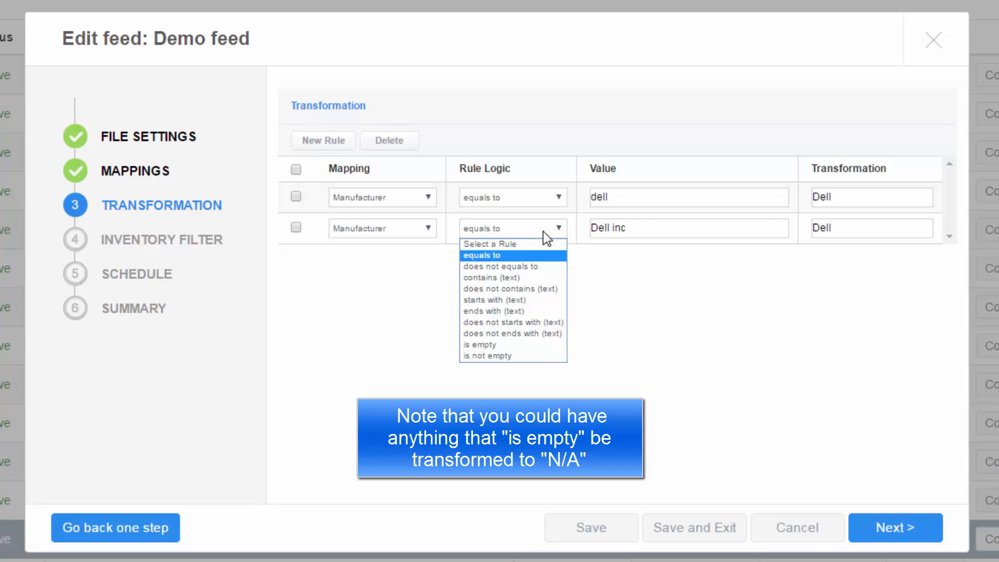
click(595, 355)
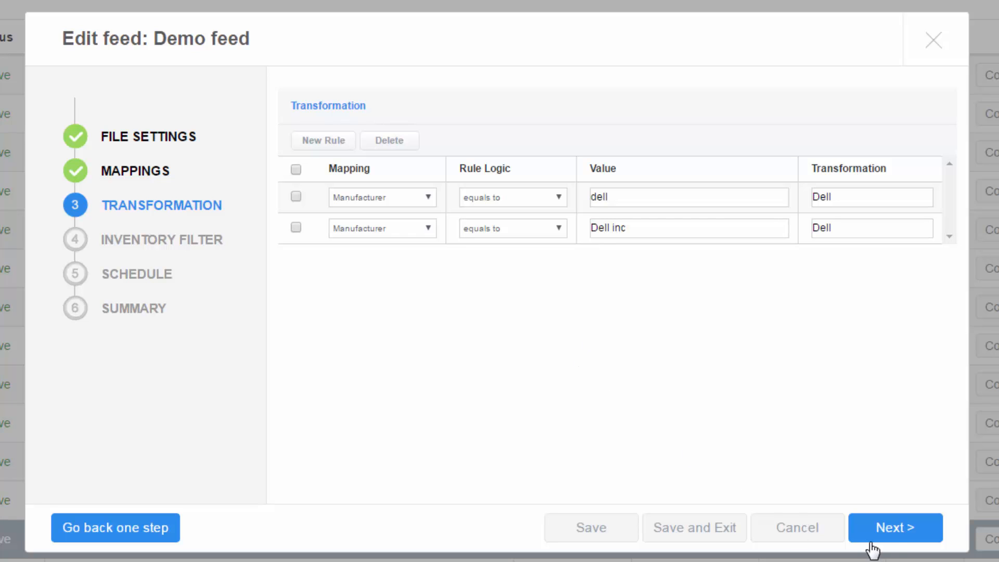
click(895, 529)
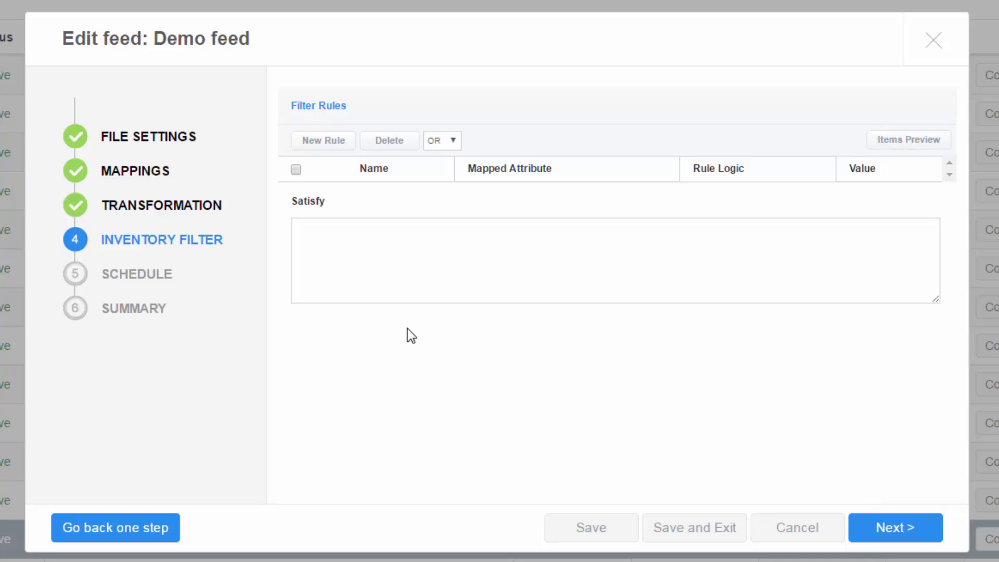
- Add a filter rule requiring Category IDs to equal "Root Category|Resale|Consumer Electronics"
click(326, 147)
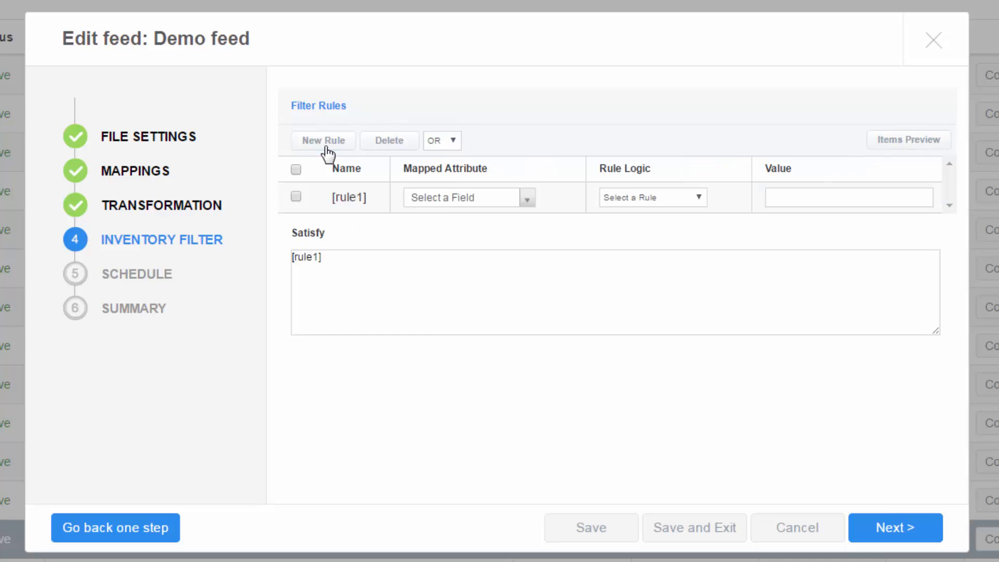
click(488, 196)
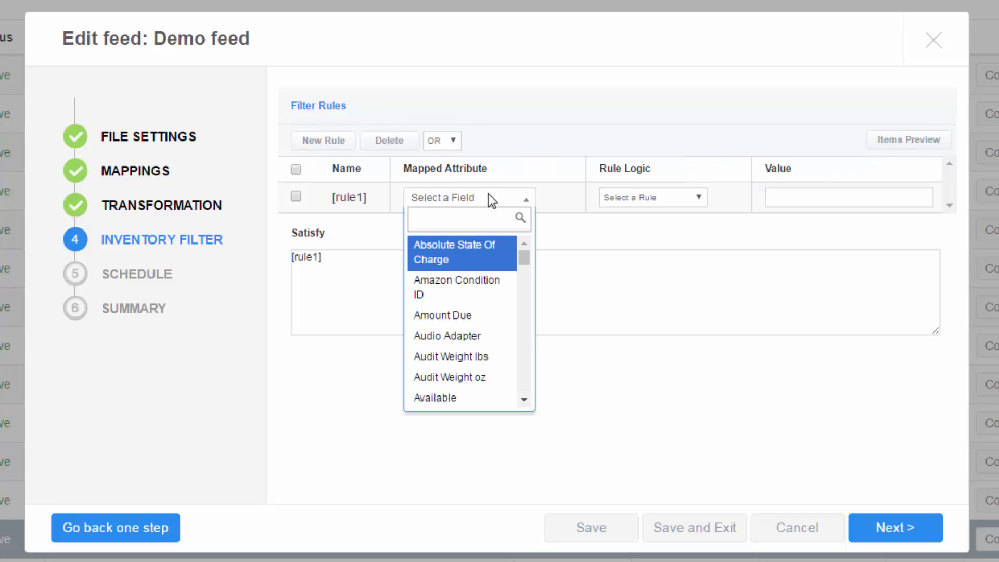
text(cata)
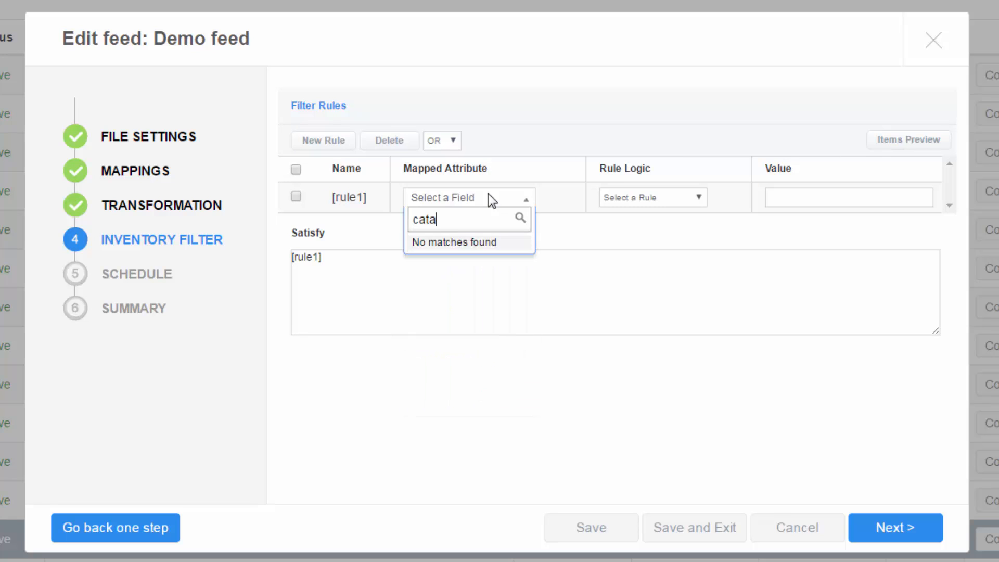
key(BackSpace)
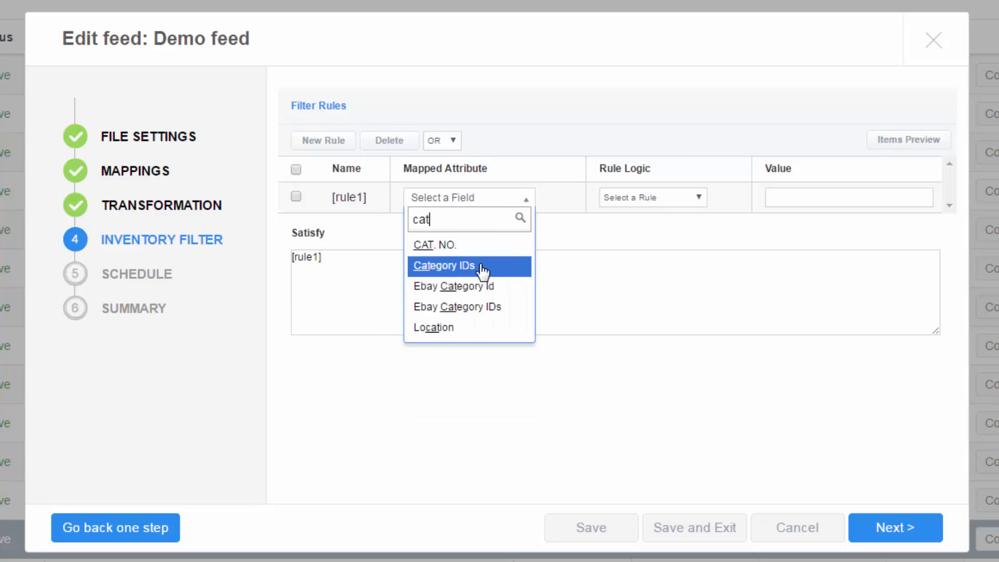
click(450, 268)
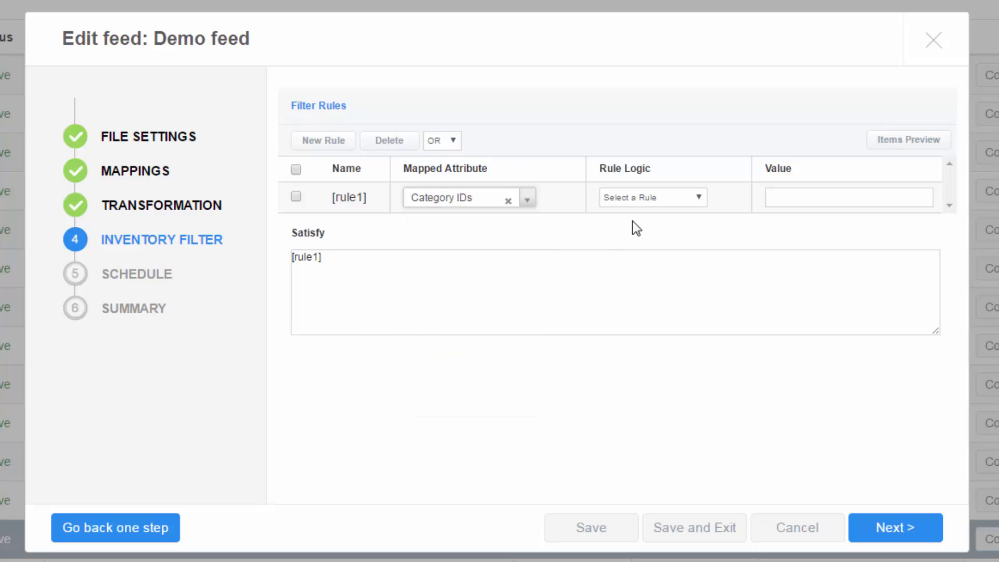
click(659, 204)
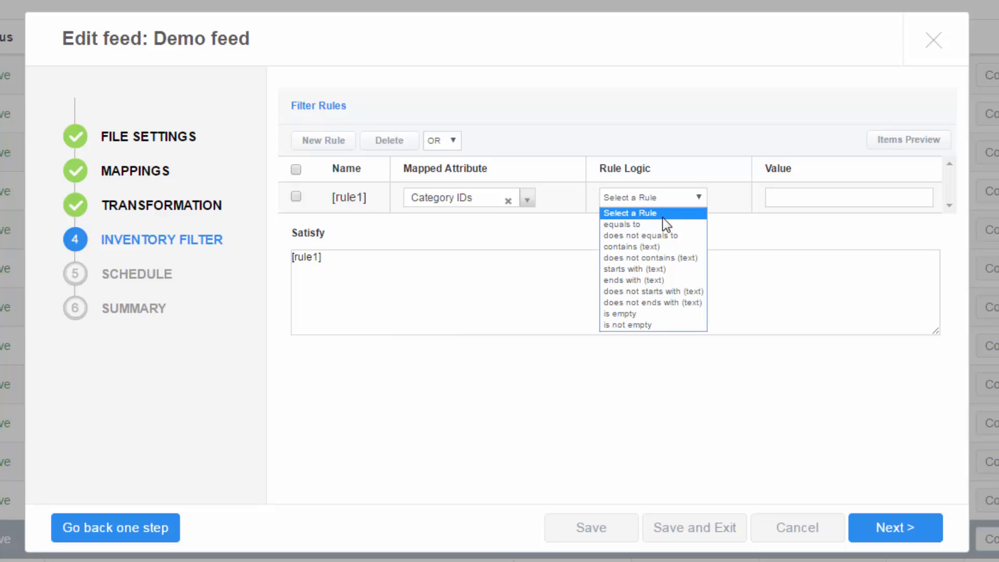
click(662, 225)
click(793, 196)
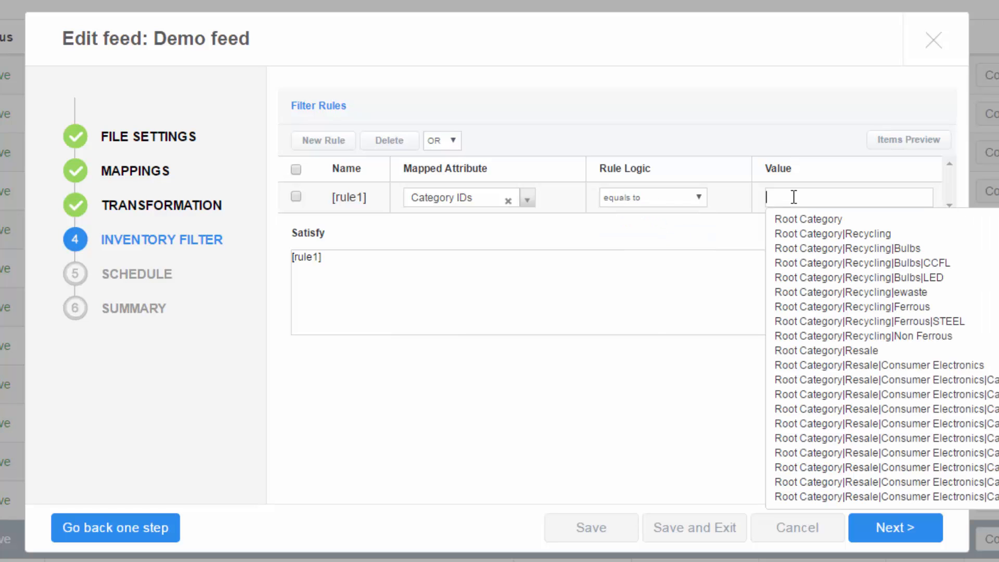
click(976, 369)
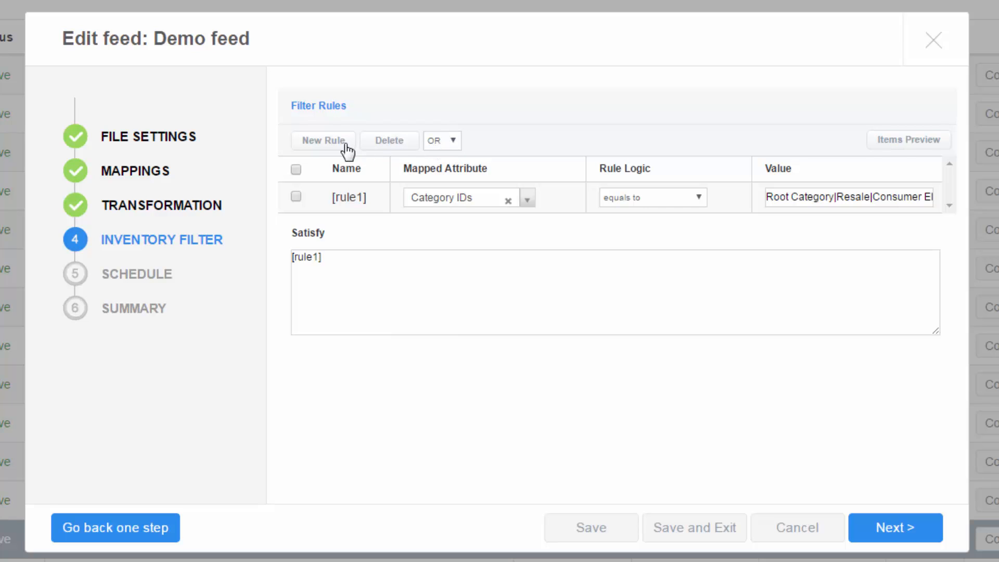
- Add a second filter rule joined with OR, requiring Category IDs to equal a subcategory of "Root Category|Resale|Consumer Electronics"
click(452, 140)
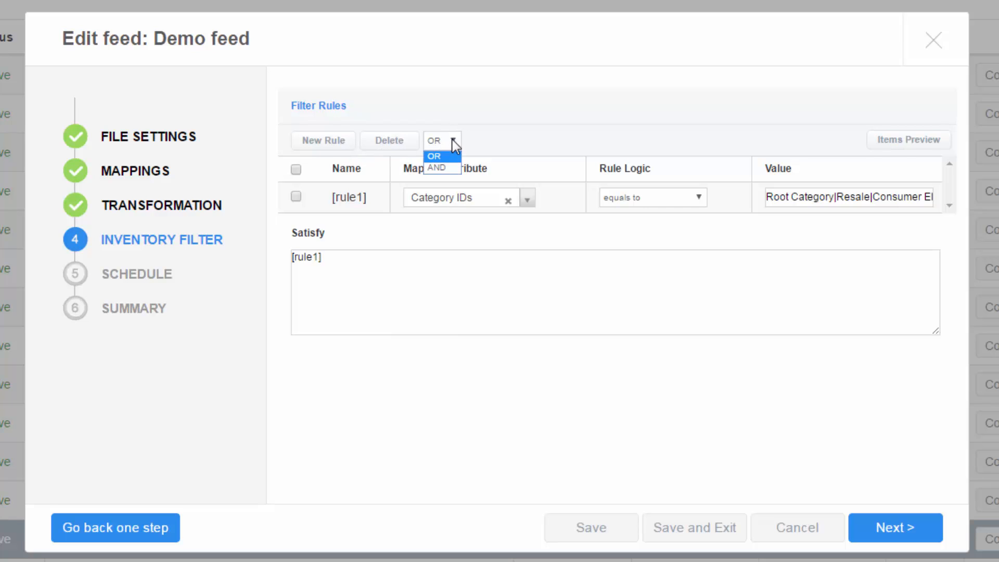
click(523, 126)
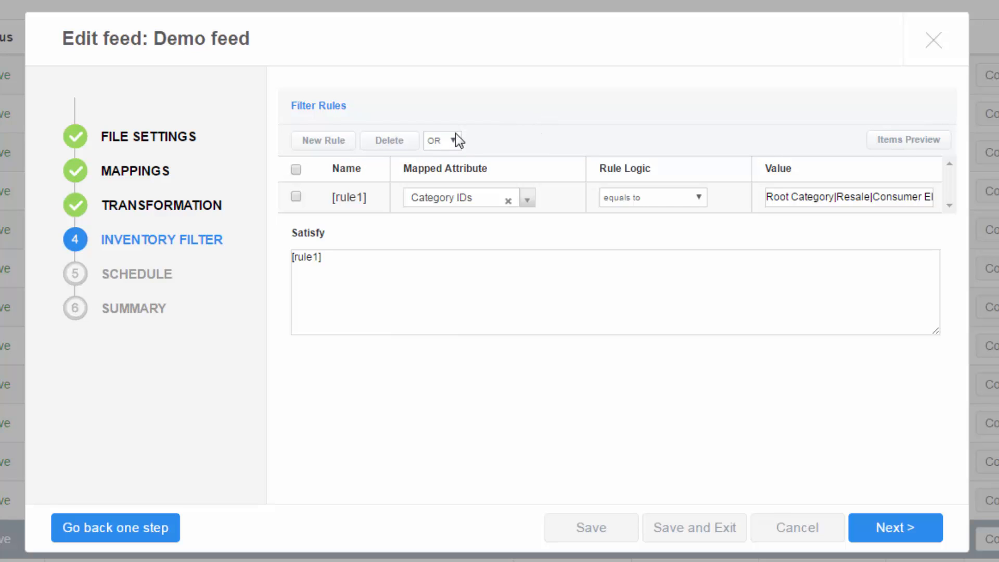
click(339, 143)
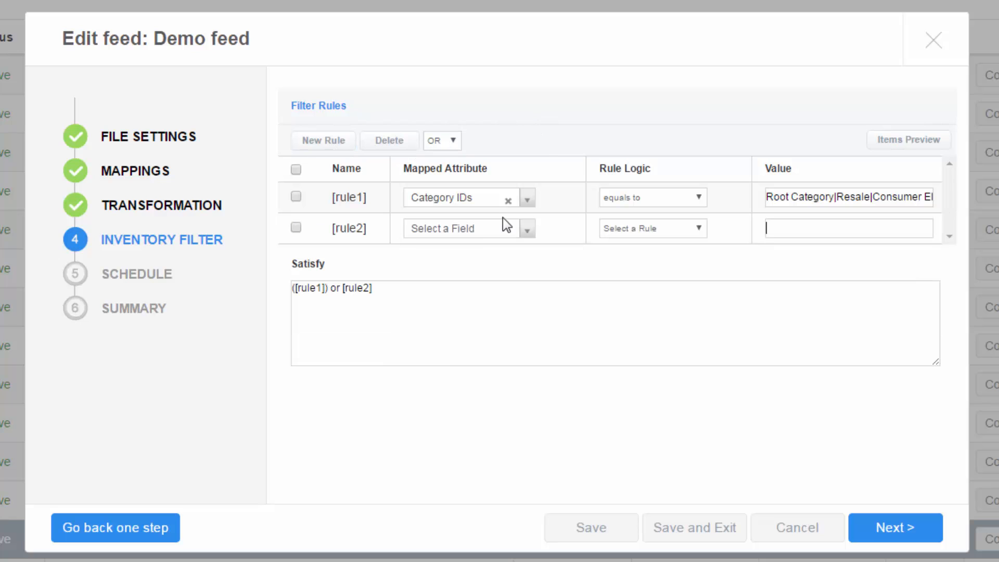
click(480, 231)
text(cat)
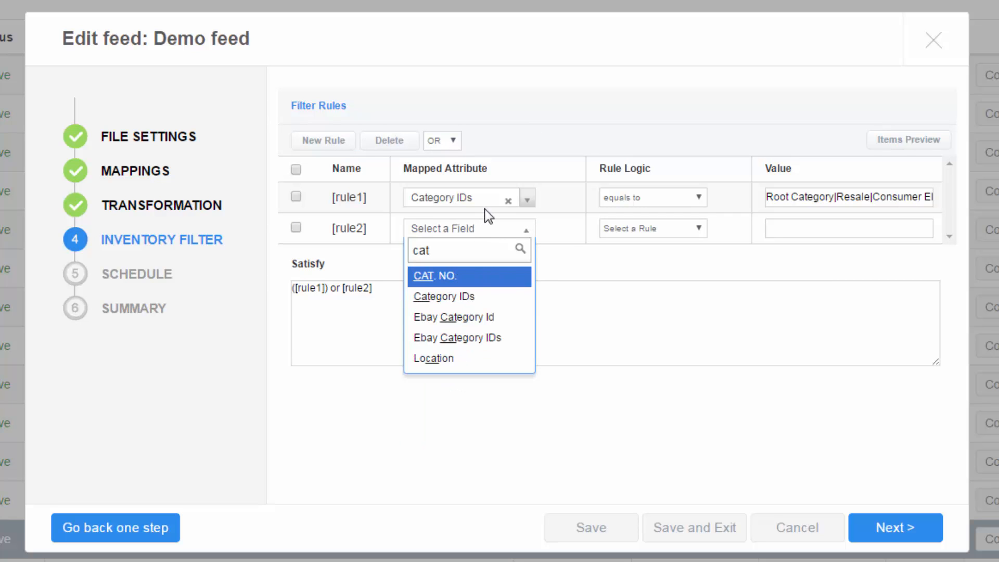
click(471, 296)
click(612, 229)
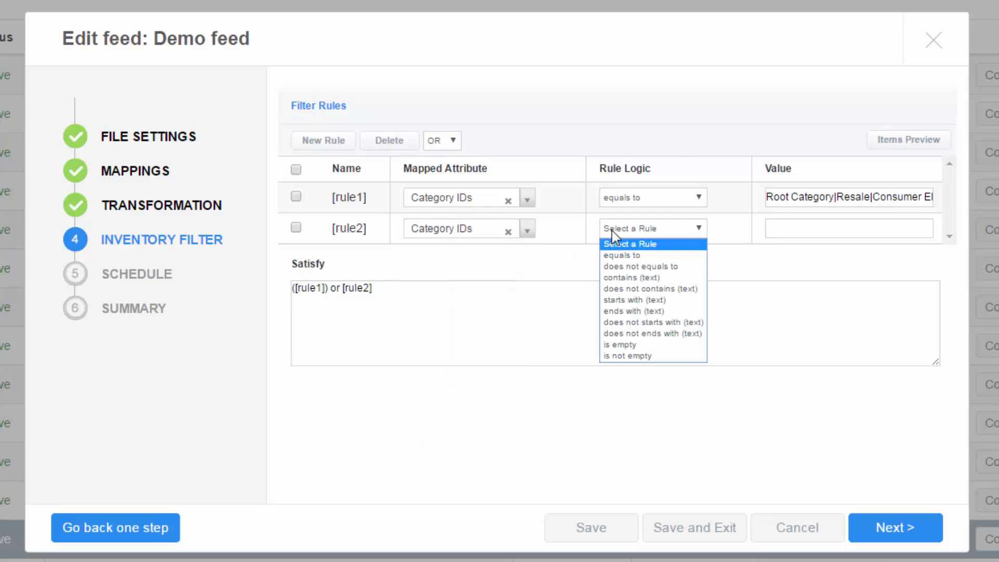
click(621, 256)
click(802, 232)
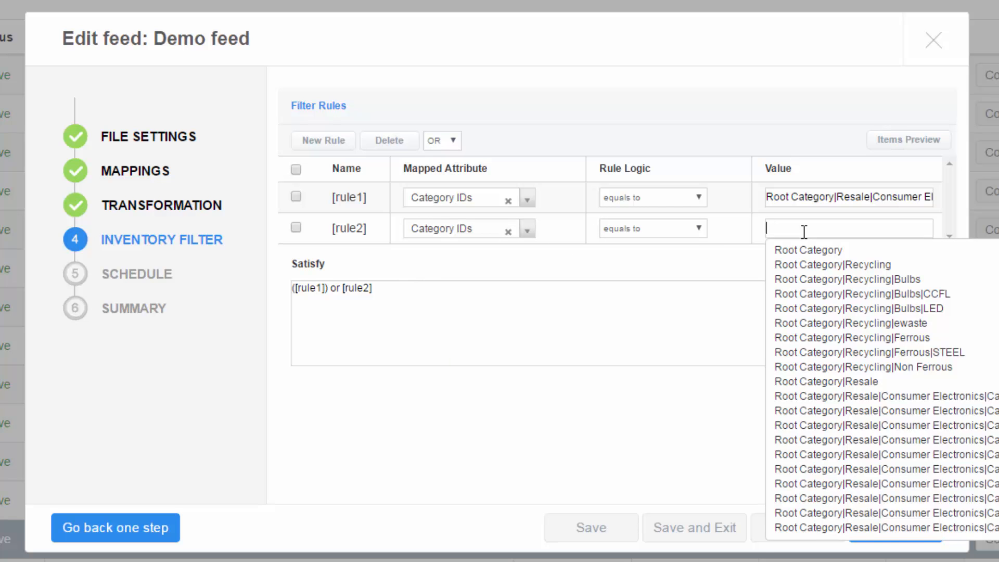
click(903, 499)
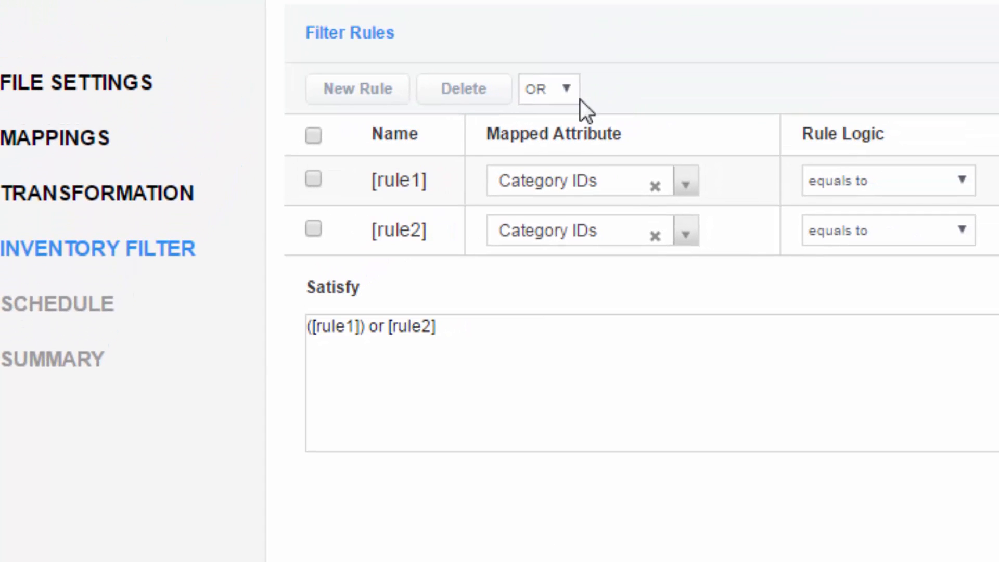
- Add a third filter rule that combines with the first two rules using AND
click(570, 91)
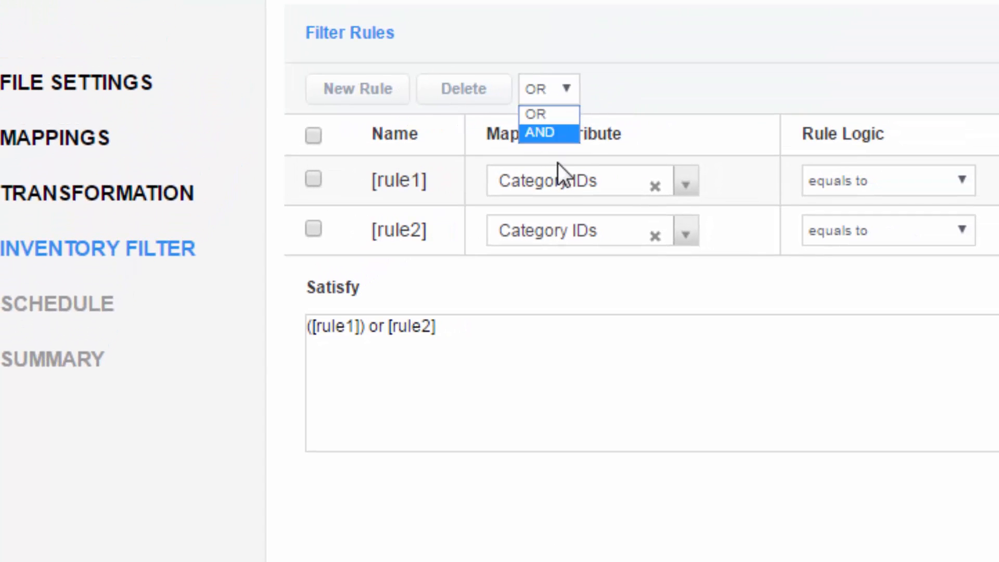
click(566, 134)
click(391, 91)
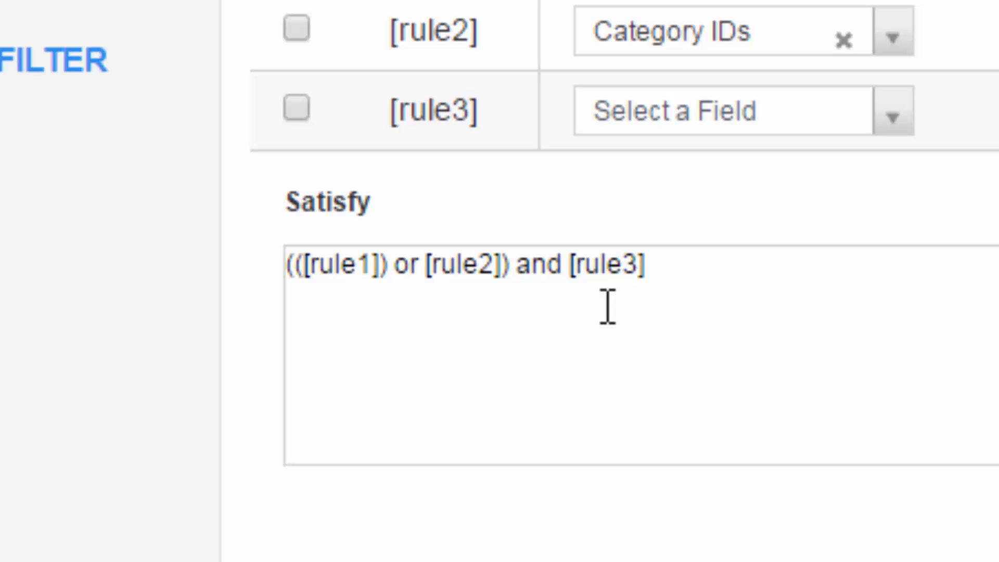
- Set the third filter rule to Base Image equals to 1
click(787, 115)
scroll(777, 502, down, 3)
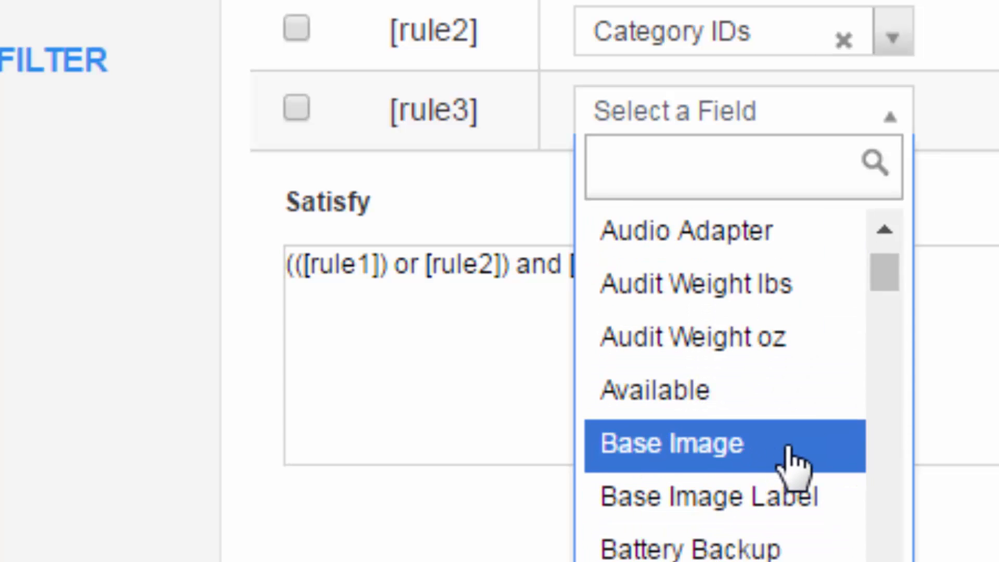
click(850, 444)
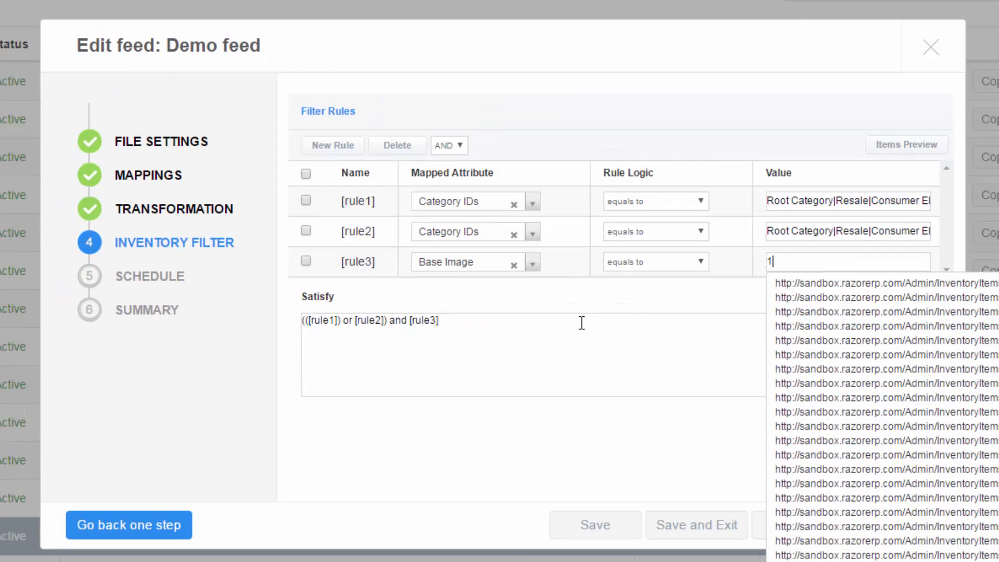
click(591, 323)
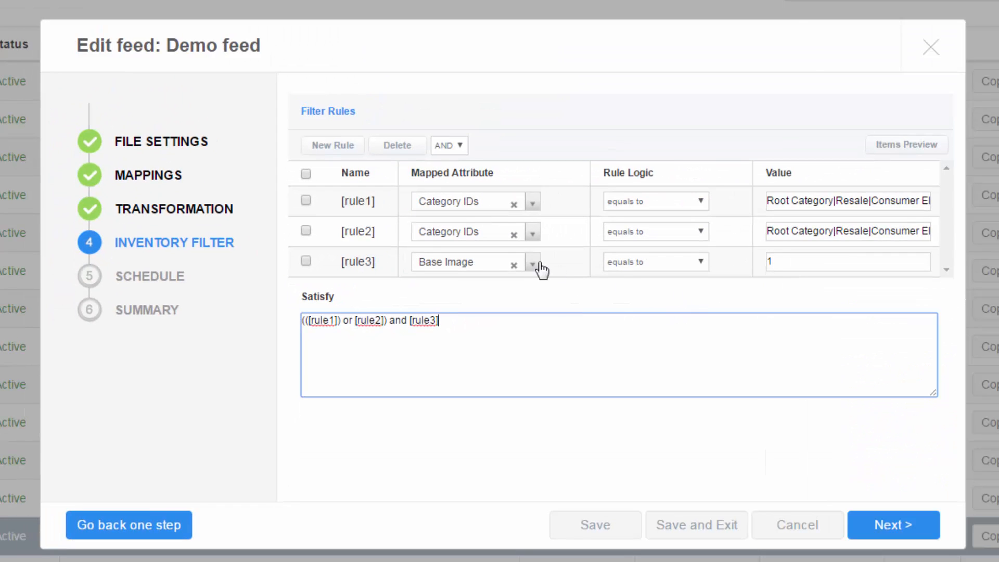
- Set the third filter rule to Audit Weight lbs greater than 0
click(481, 265)
scroll(476, 323, up, 1)
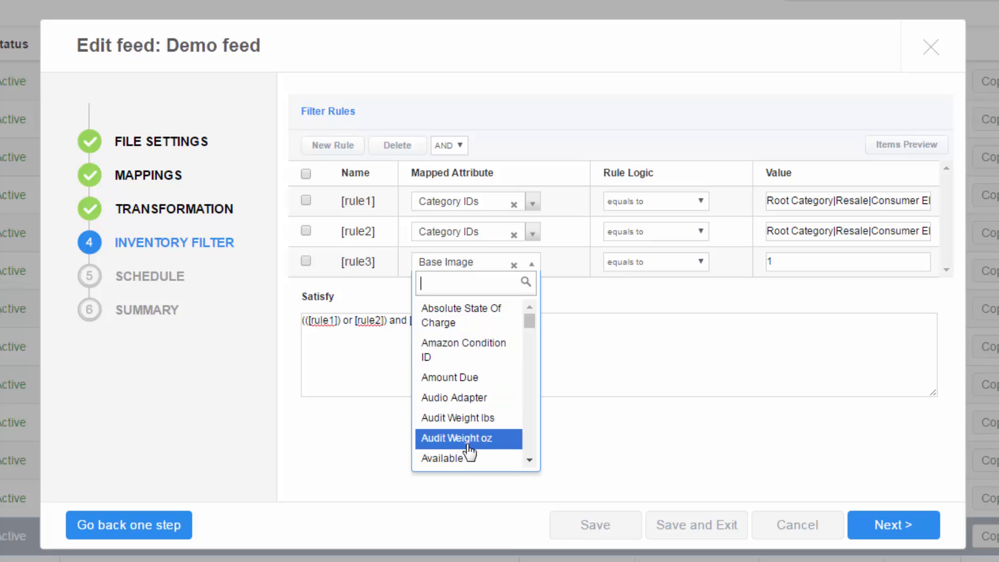
click(482, 420)
click(686, 265)
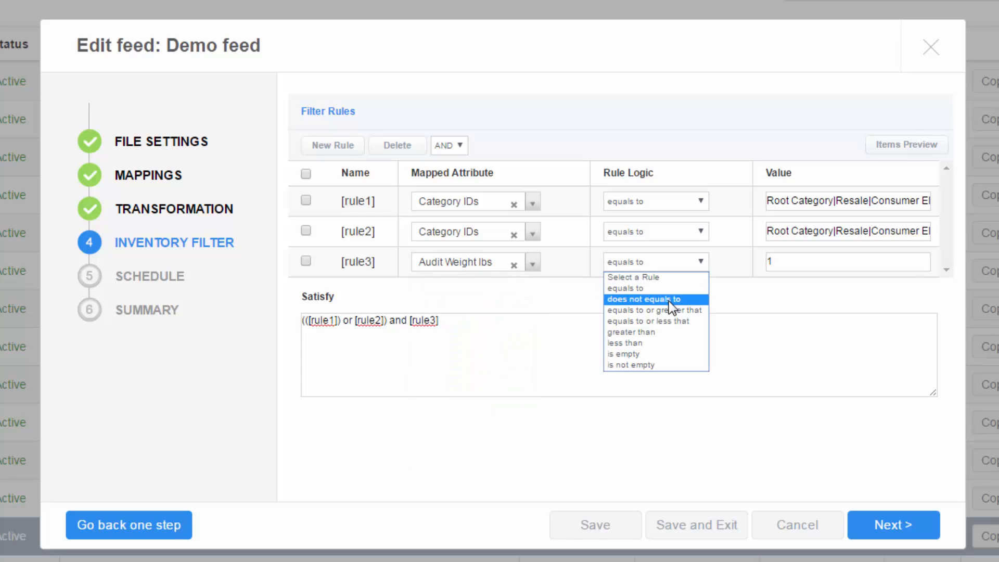
click(658, 332)
click(813, 263)
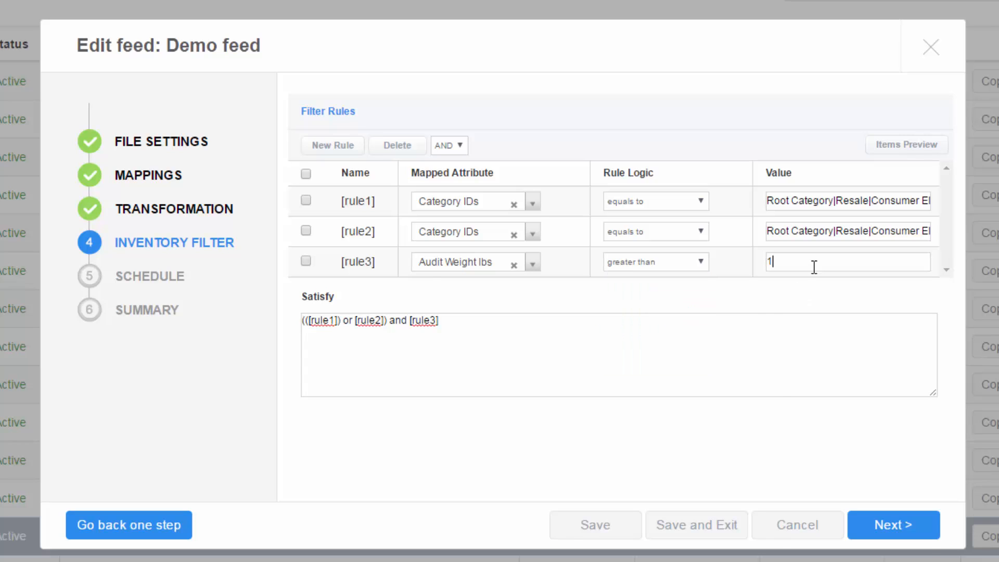
text(0)
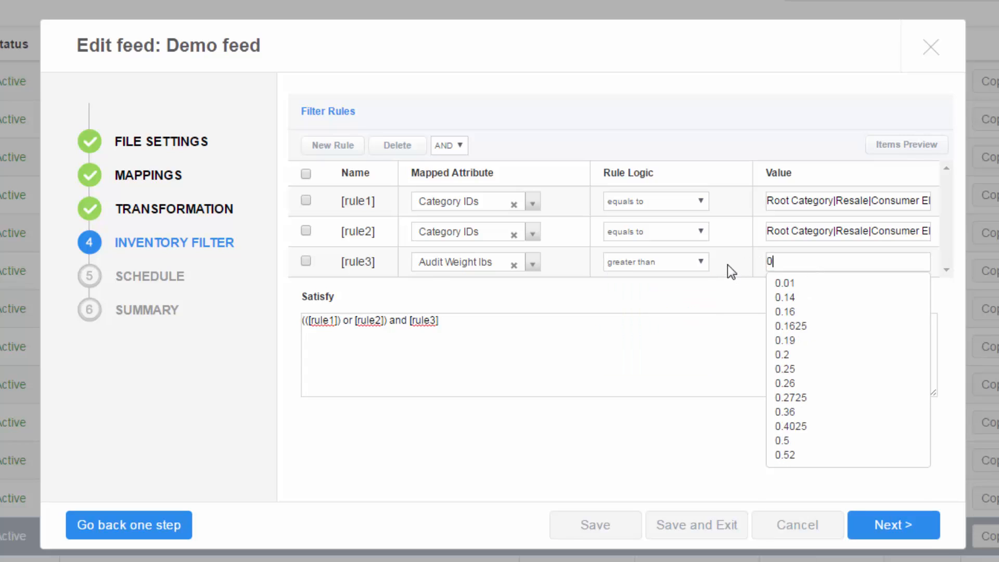
click(669, 293)
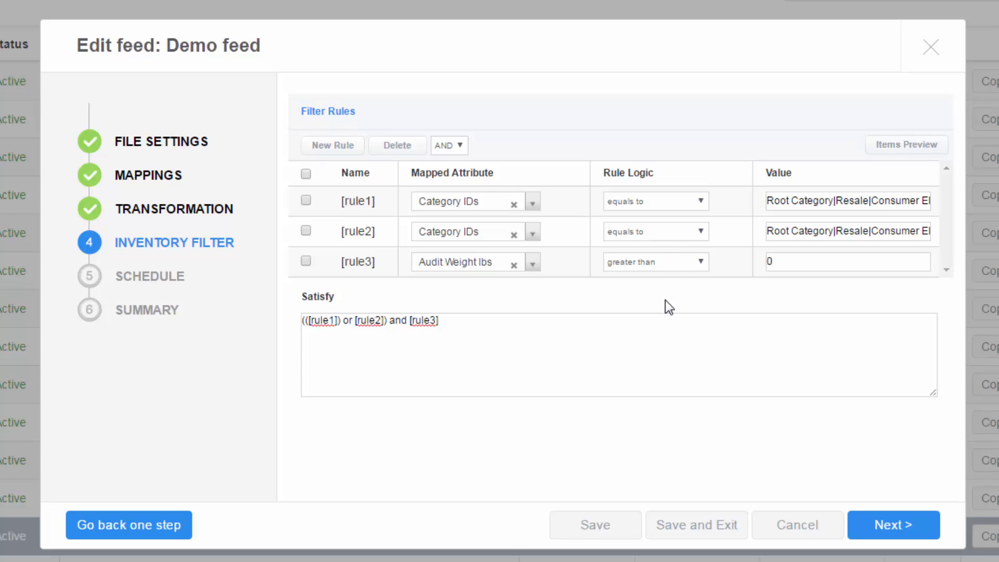
- Continue to the schedule stage and set the feed's schedule type to Weekly with Wednesday as the day of week
click(881, 529)
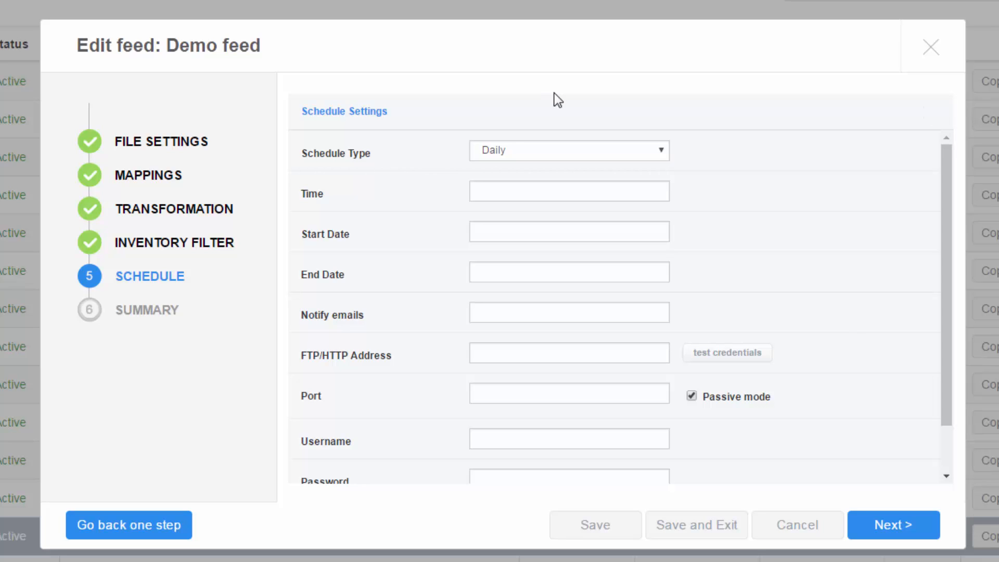
click(515, 151)
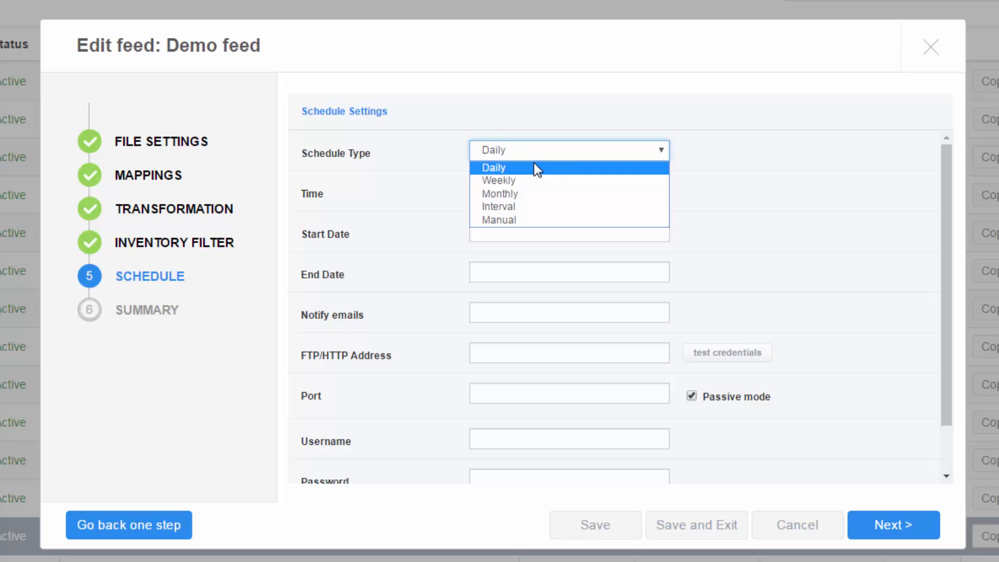
click(550, 208)
click(572, 157)
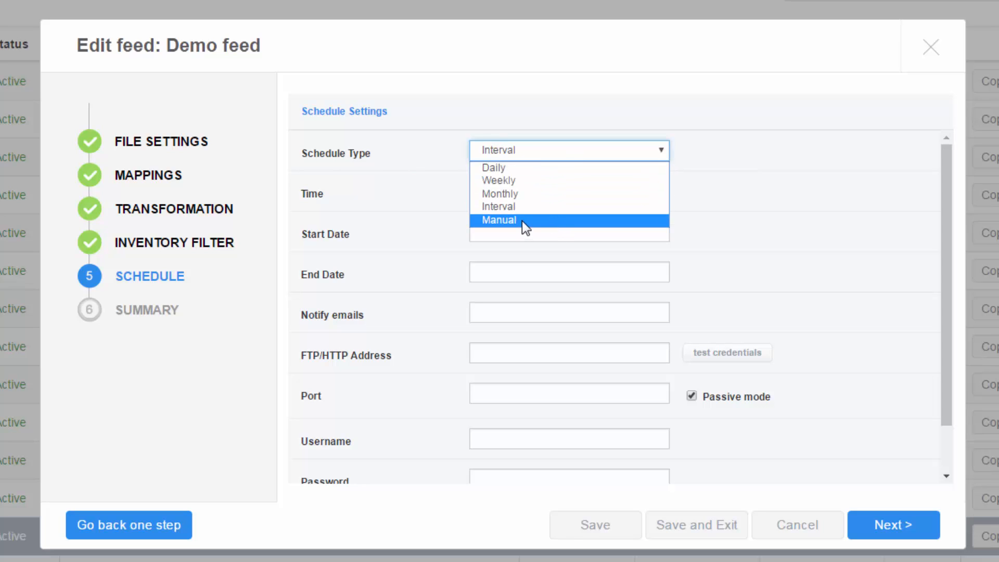
click(540, 181)
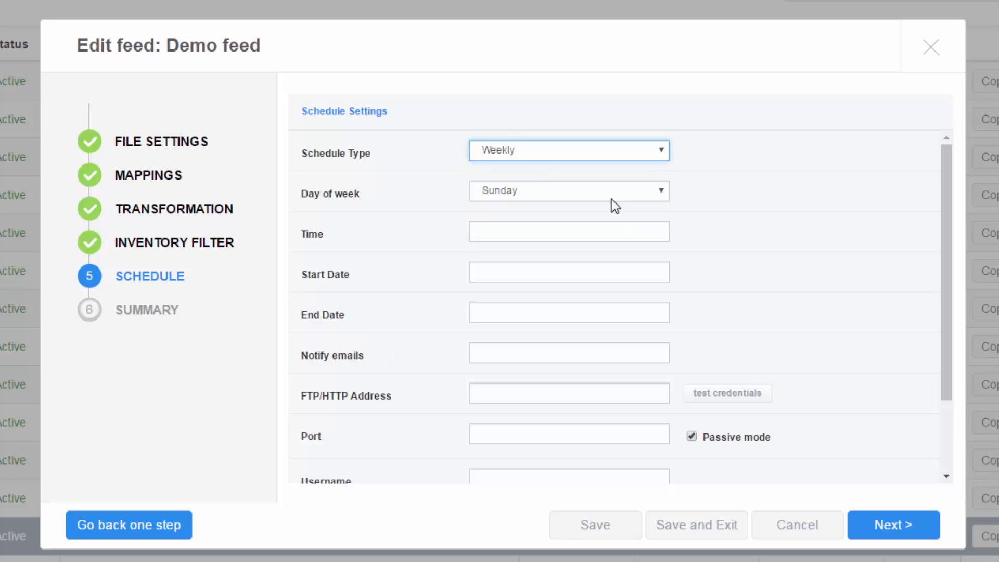
click(539, 194)
click(584, 250)
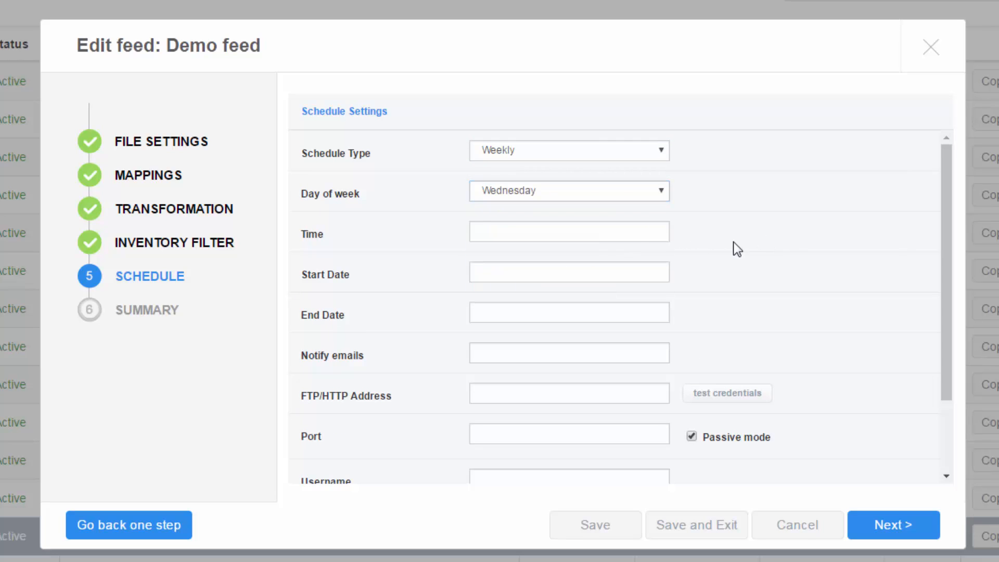
- Set the weekly schedule's time to 13:30 and its start date to 08-29-2016
click(636, 233)
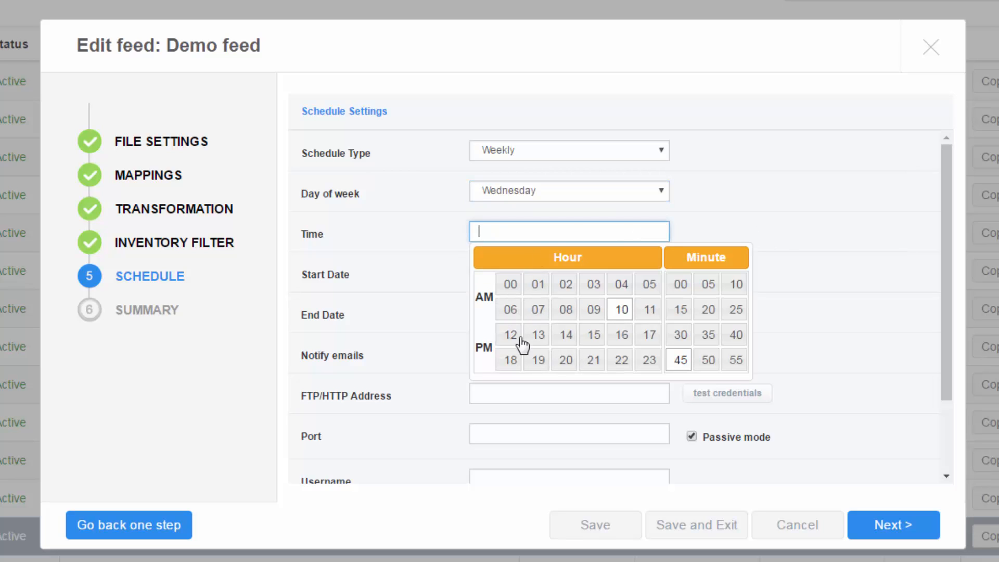
click(540, 336)
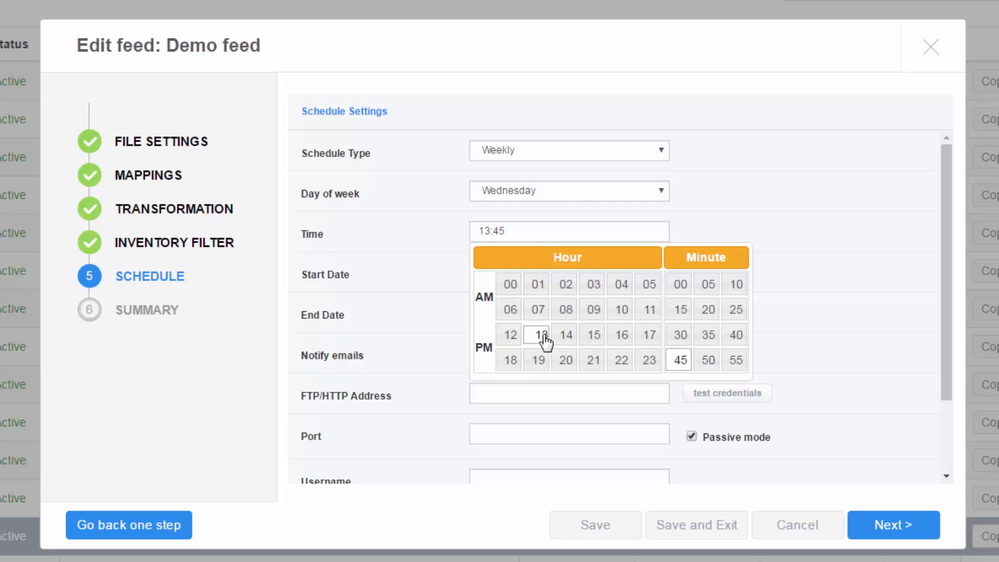
click(682, 336)
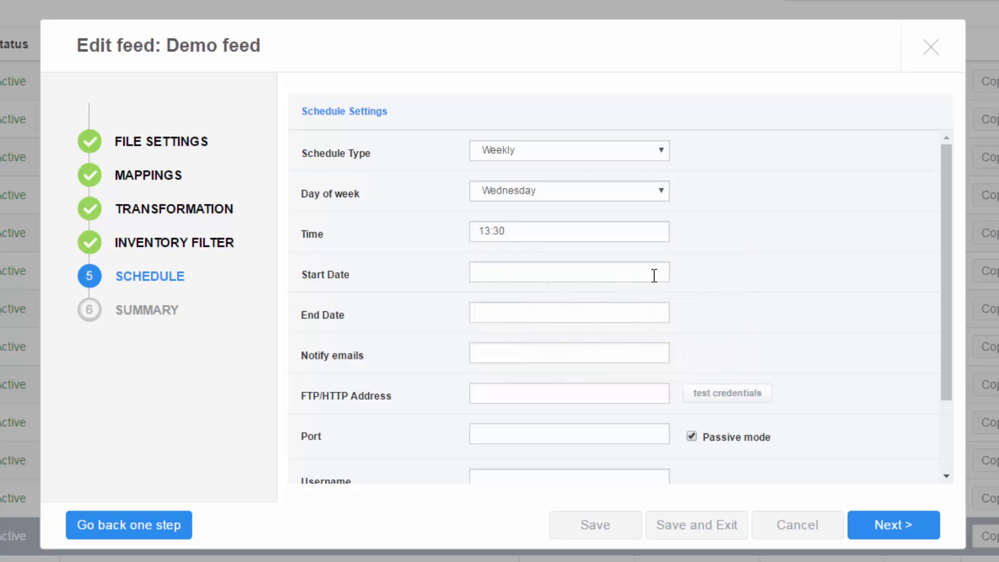
click(569, 275)
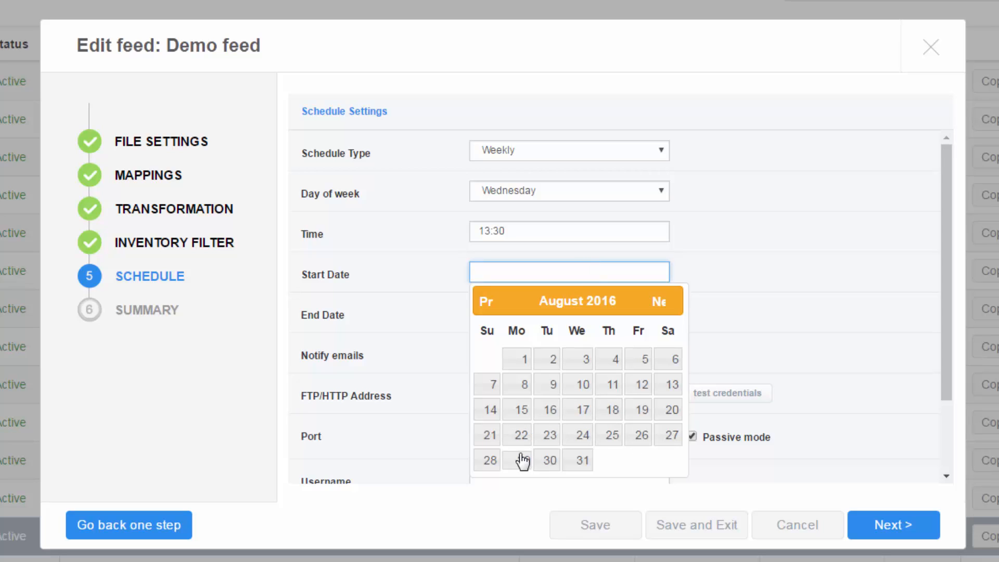
click(523, 460)
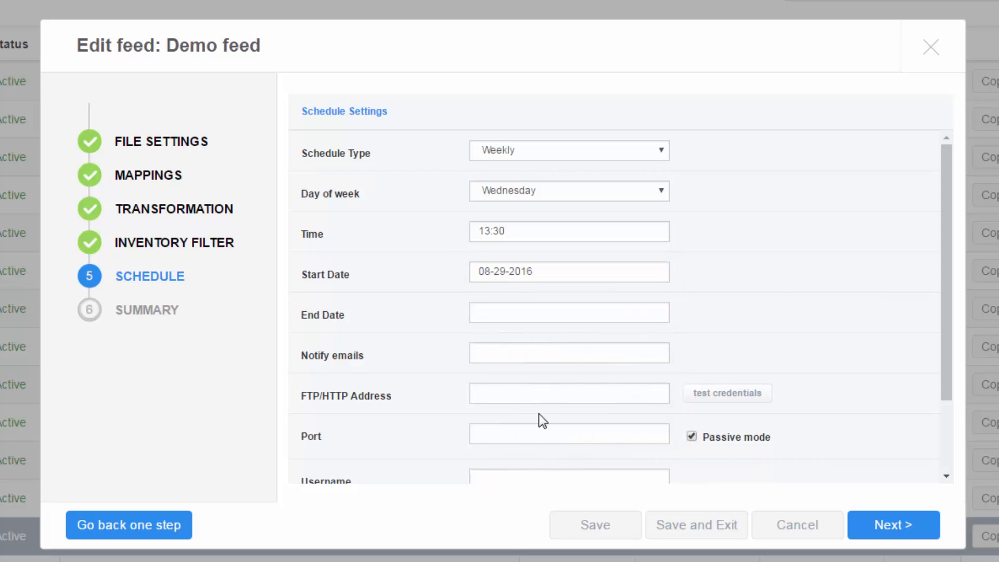
- Set the weekly schedule's end date to 09-19-2016
click(569, 307)
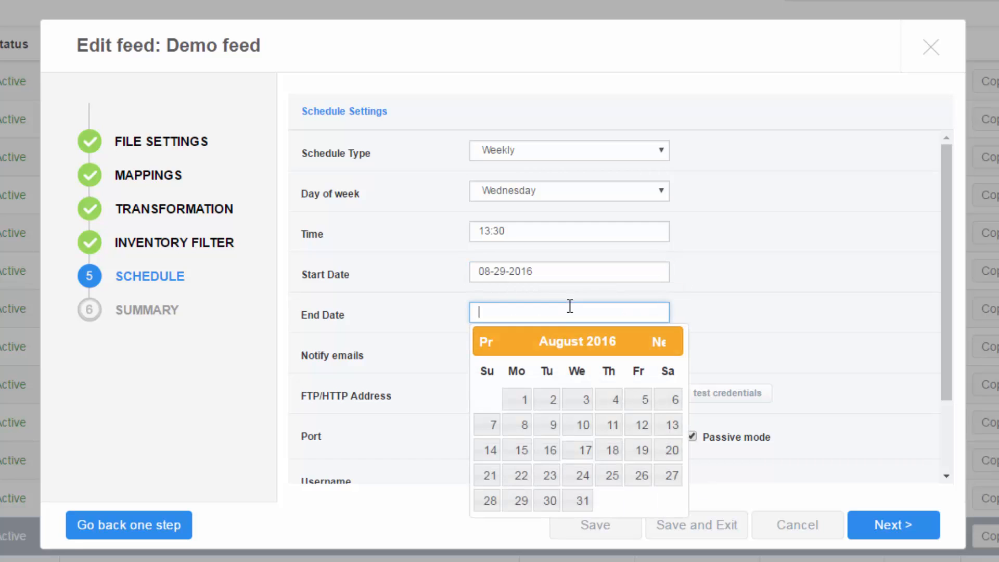
click(658, 342)
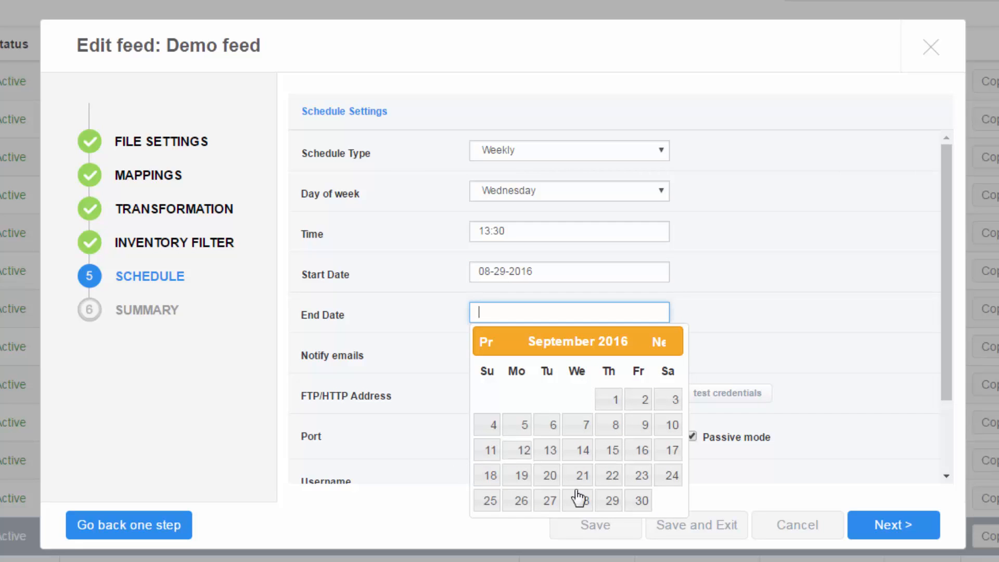
click(524, 481)
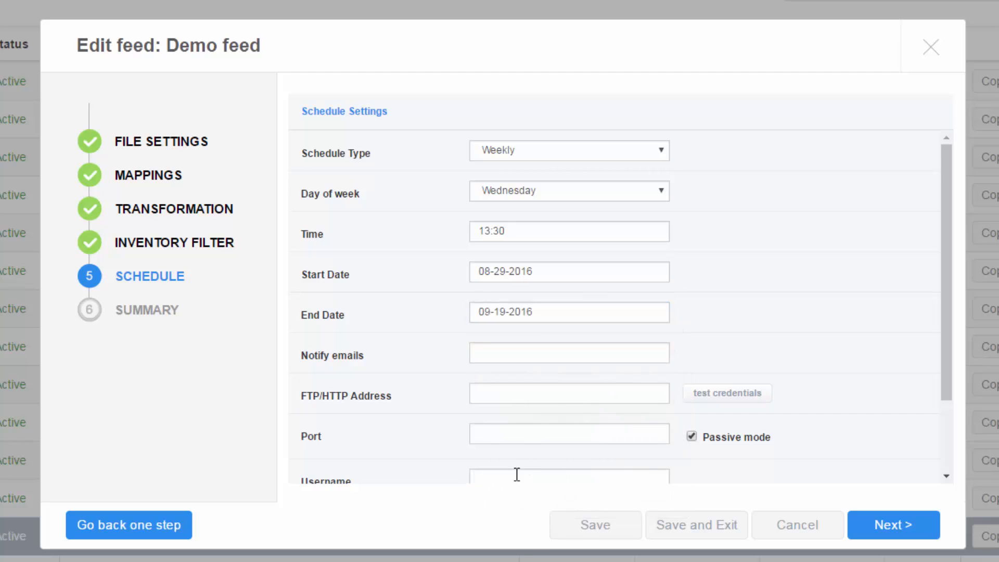
- Leave the notification and FTP/HTTP settings empty, continue to the summary stage, and save and exit the feed
click(505, 359)
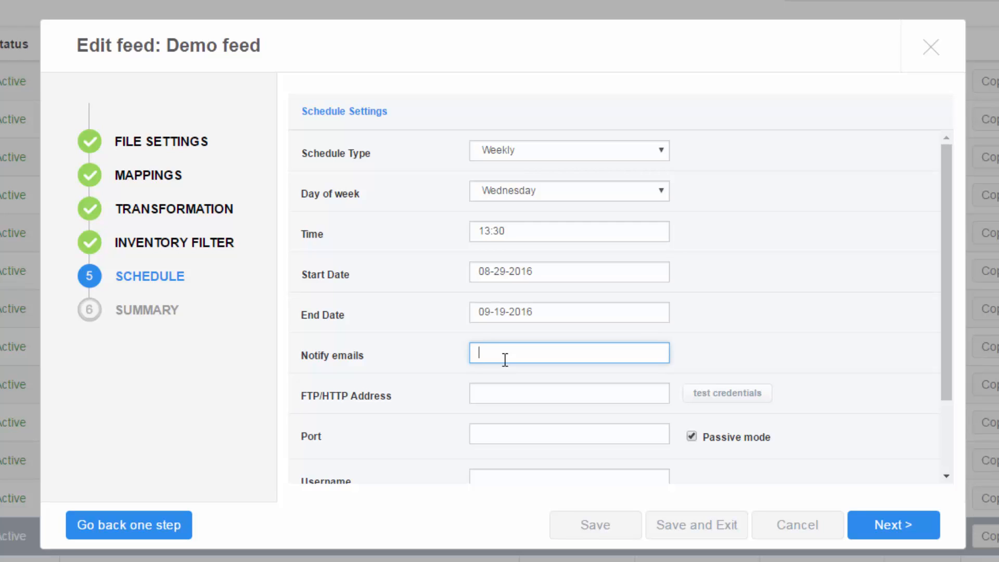
scroll(510, 364, down, 3)
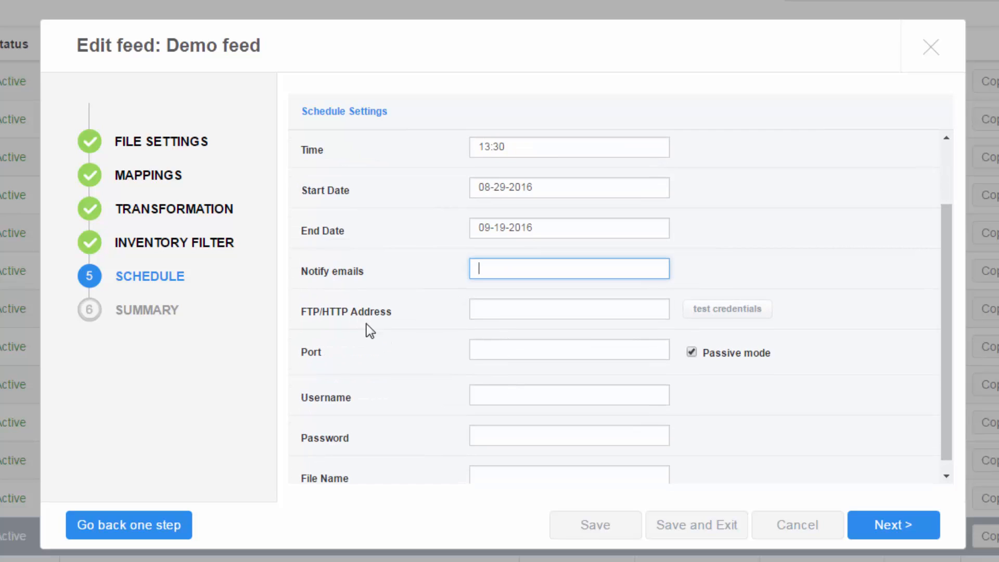
scroll(454, 336, down, 1)
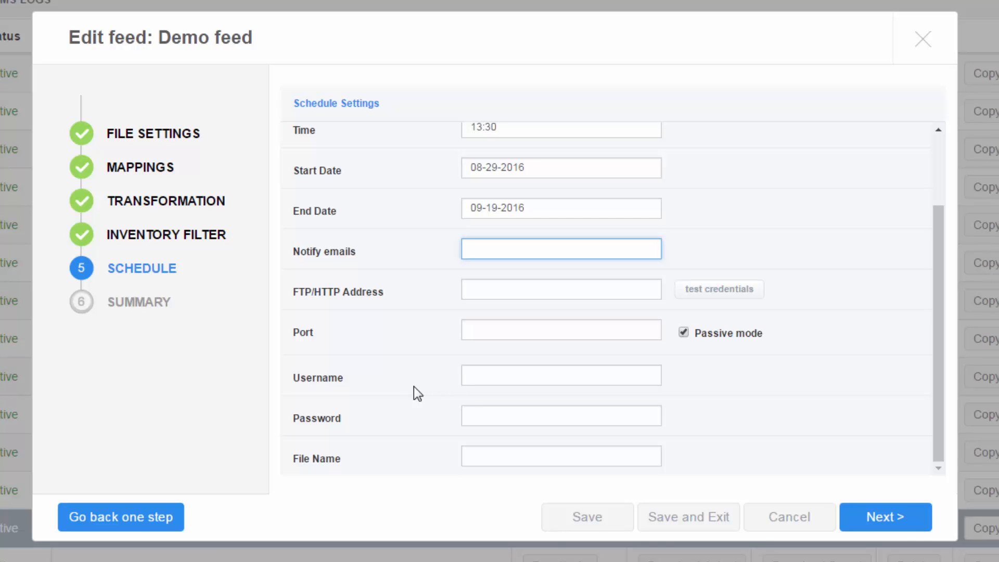
scroll(373, 411, up, 3)
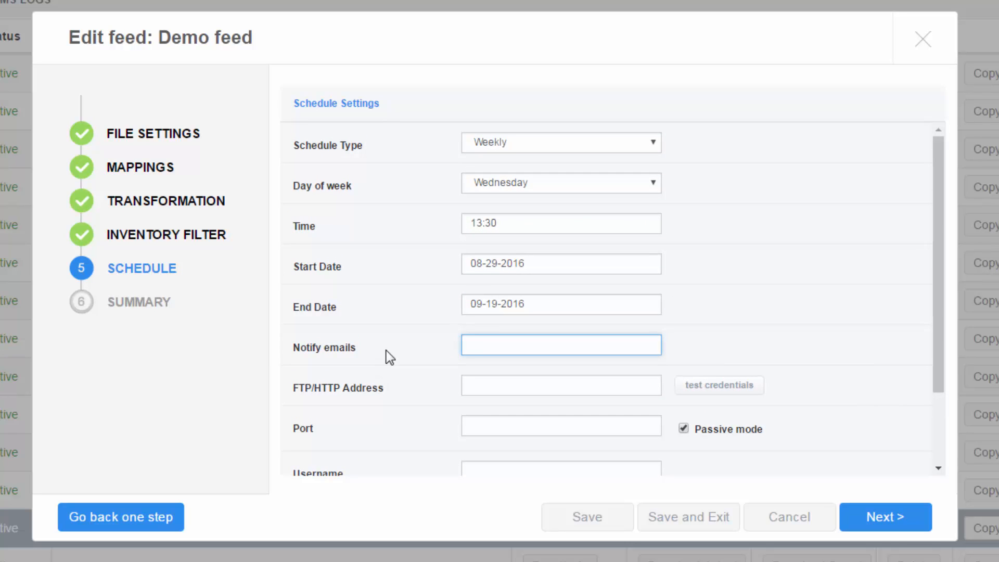
click(887, 527)
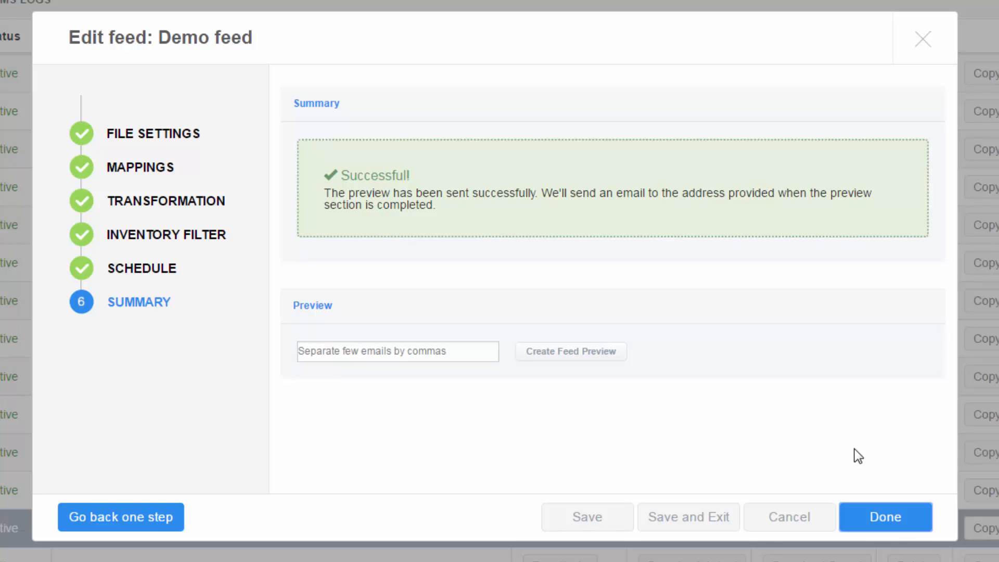
click(671, 518)
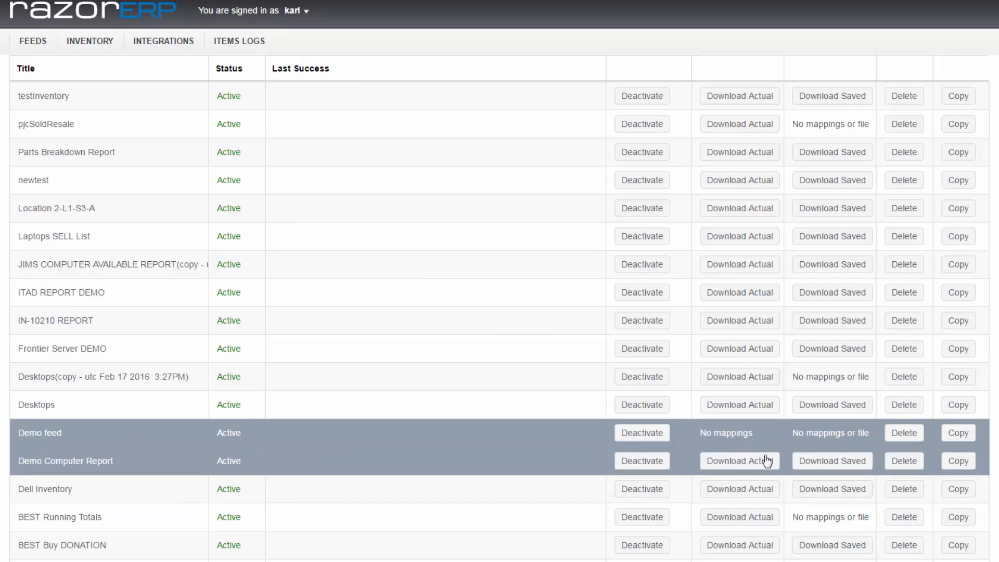
- Download the actual export of the Desktops feed from the feed list
click(768, 411)
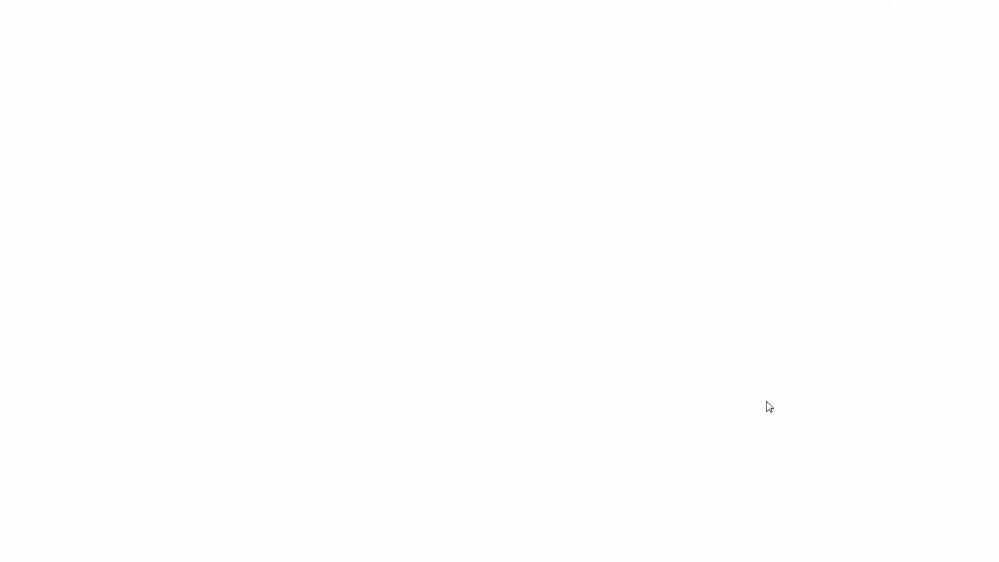